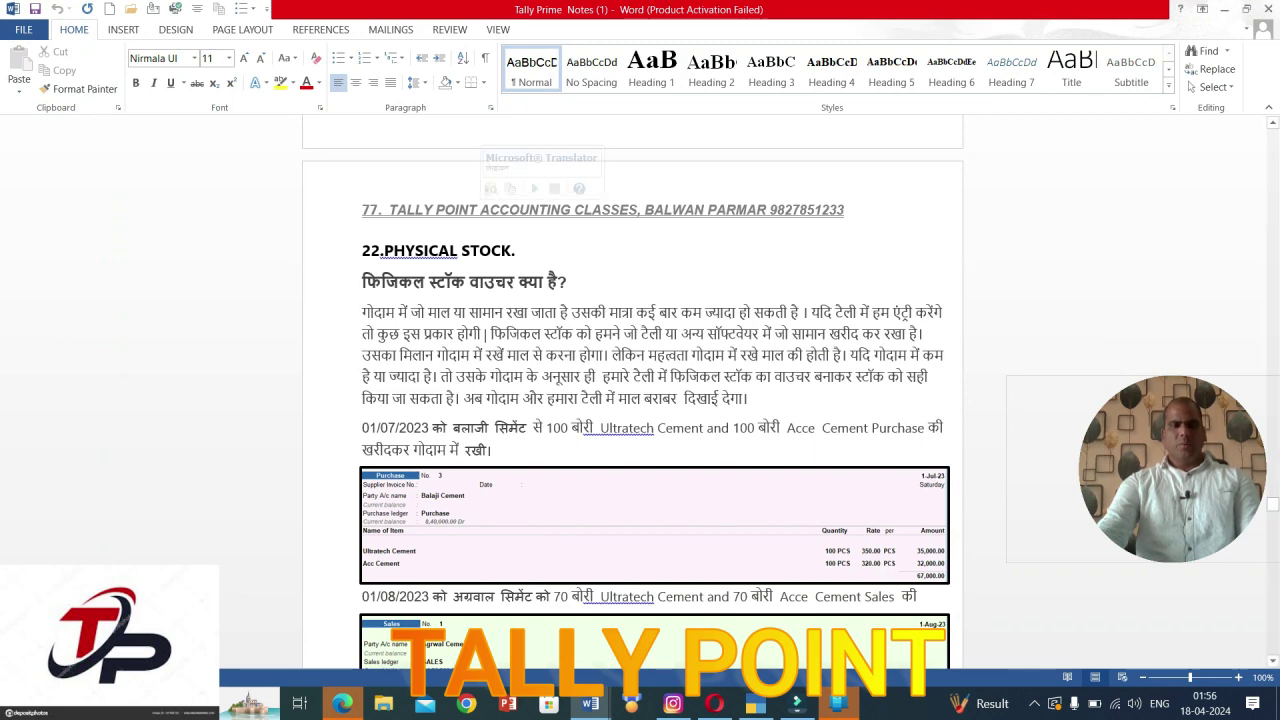
Step: Review section 21 on creating a POS invoice in the Word notes, then return to TallyPrime
scroll(632, 390, "up", 5)
scroll(632, 390, "up", 8)
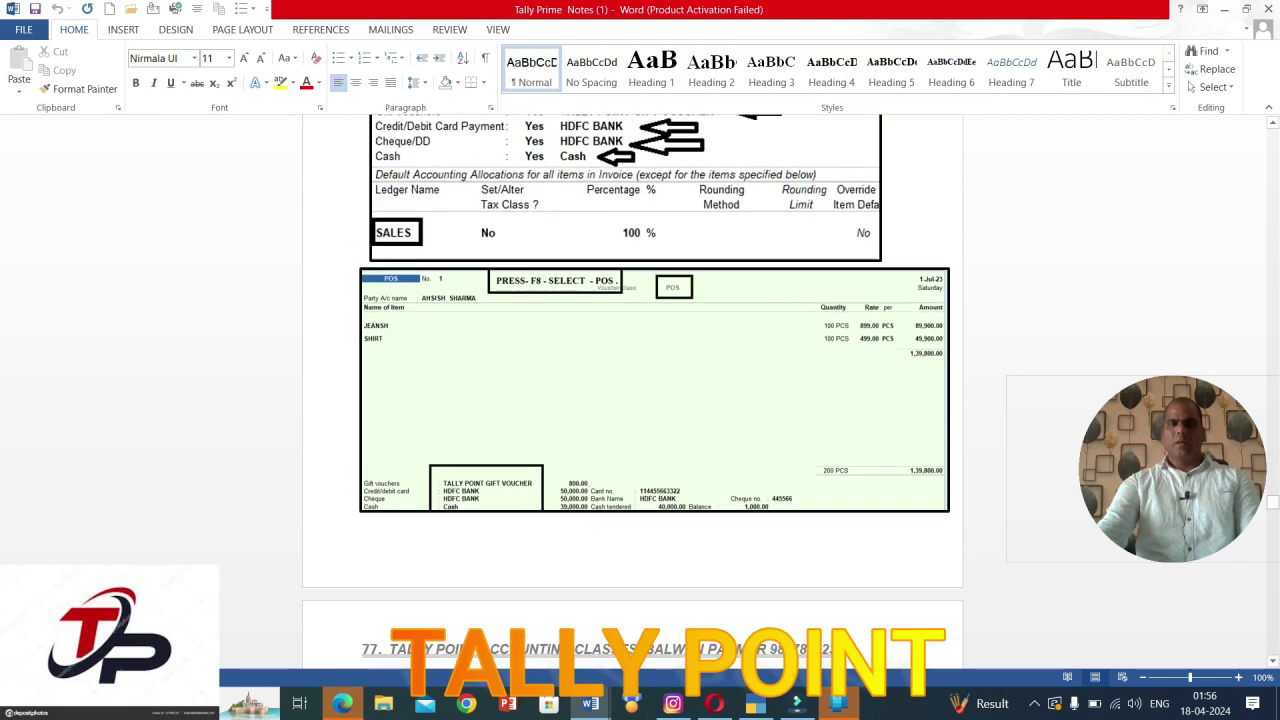
scroll(632, 390, "up", 3)
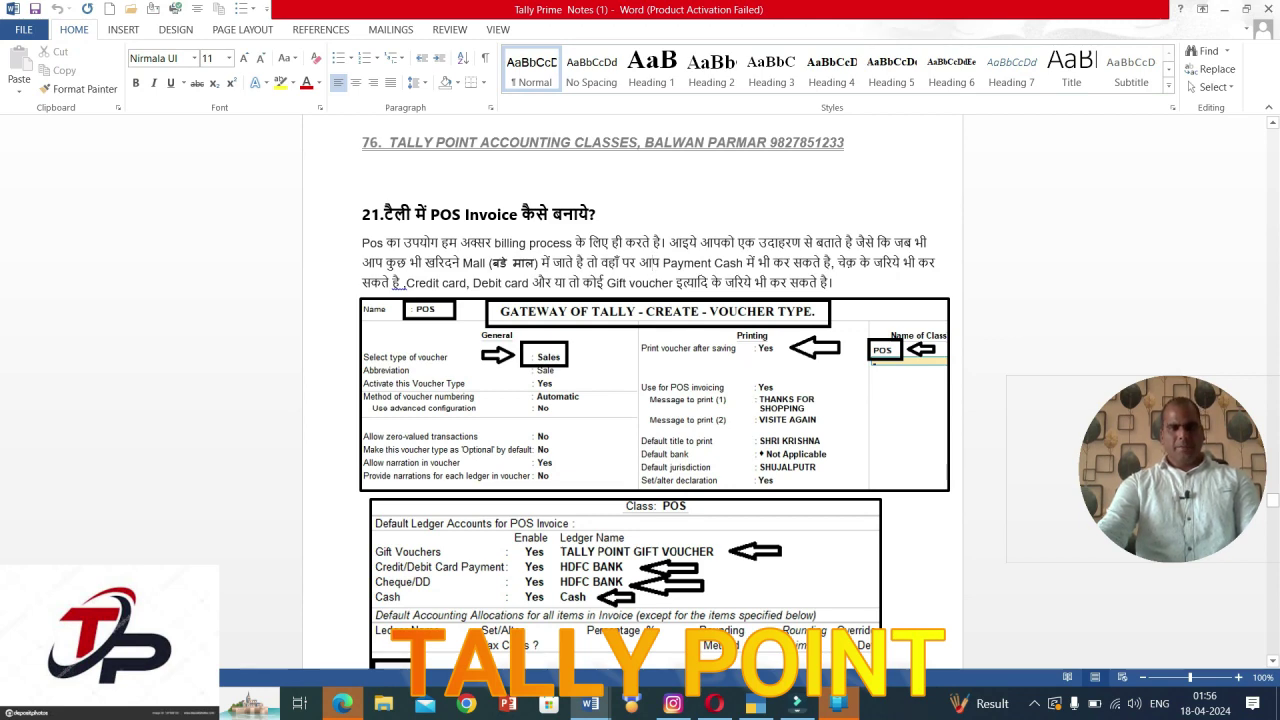
scroll(632, 390, "down", 6)
scroll(632, 390, "down", 2)
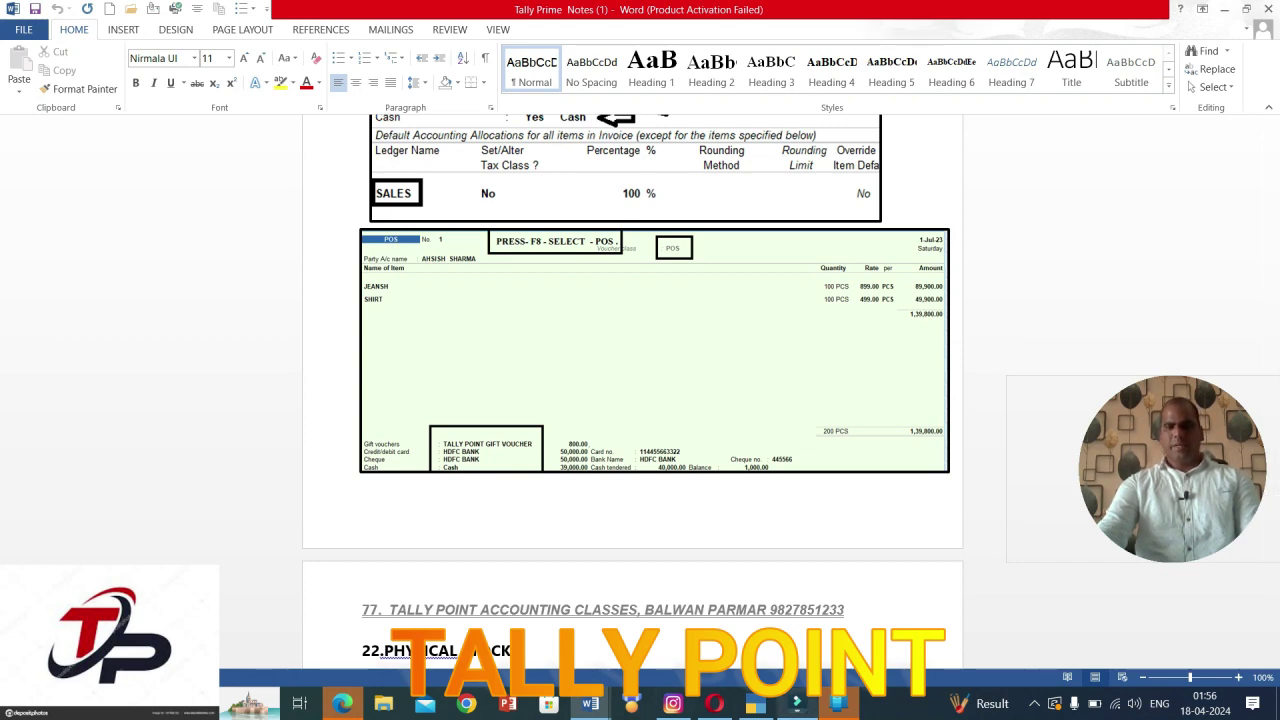
key("alt+Tab")
key("alt+Tab")
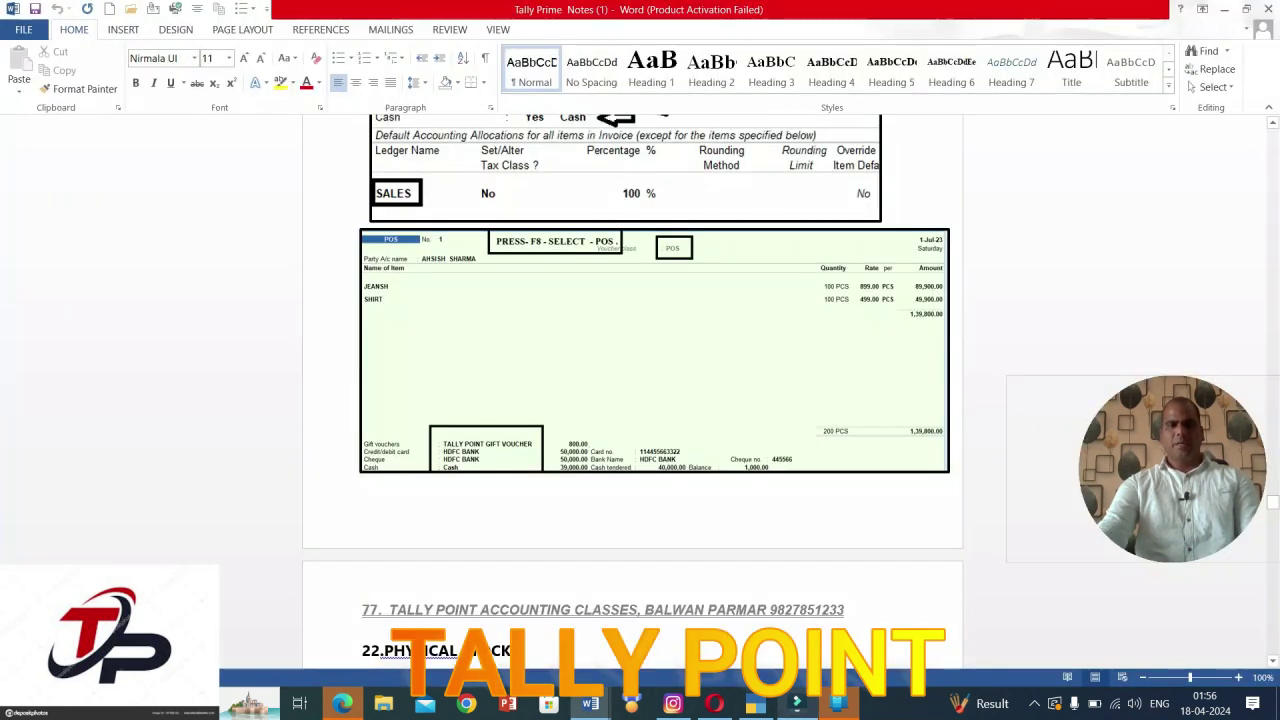
key("alt+Tab")
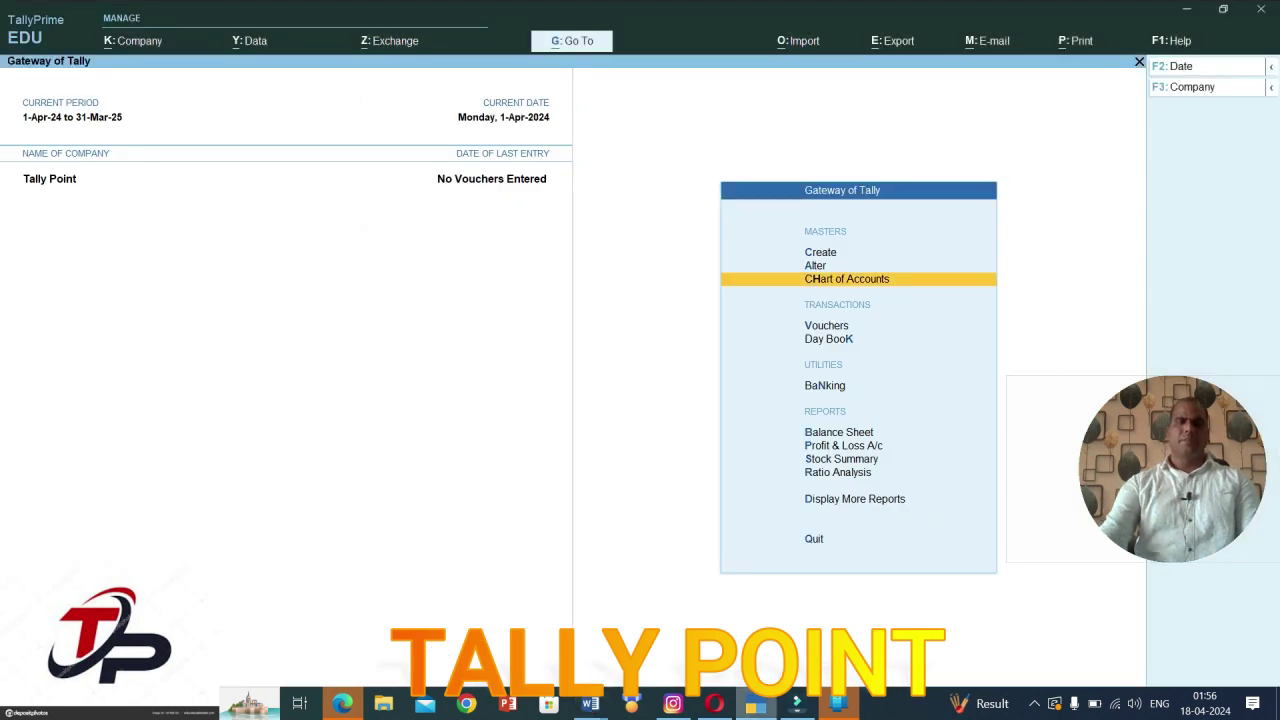
Step: Create voucher type Pos based on Sales, keeping abbreviation Sale and automatic numbering
key("Up")
key("Up")
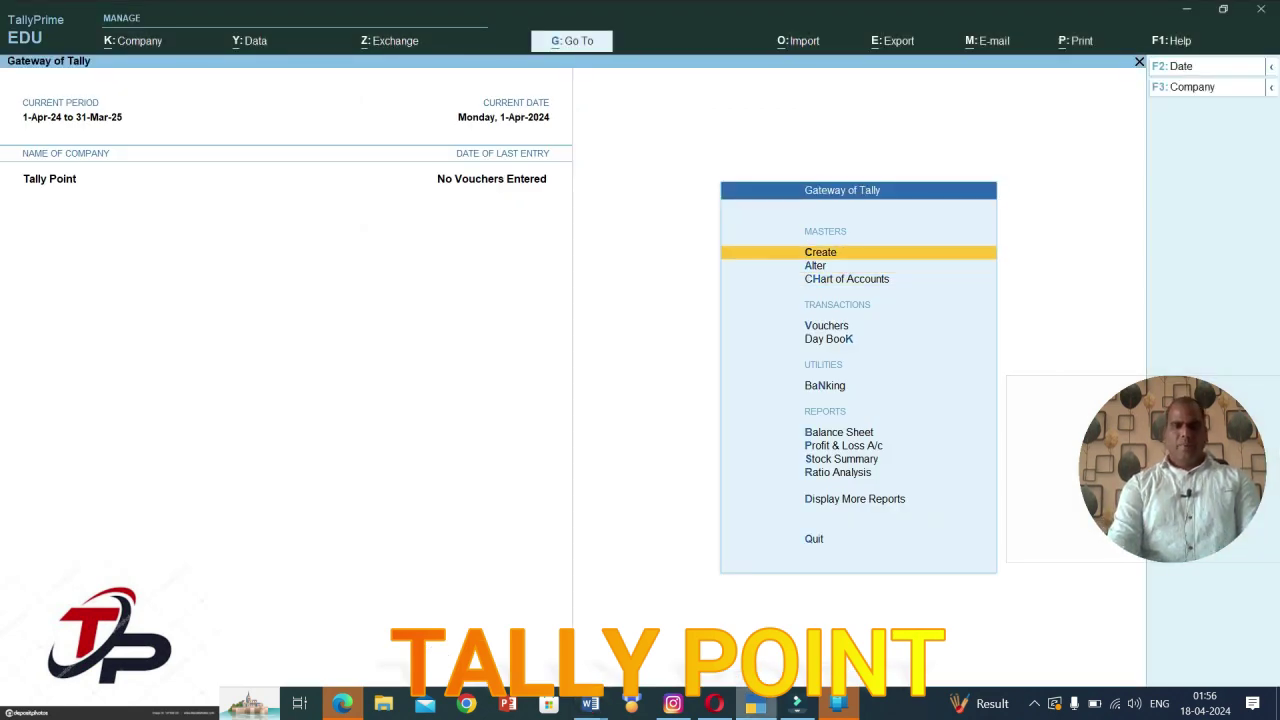
key("Return")
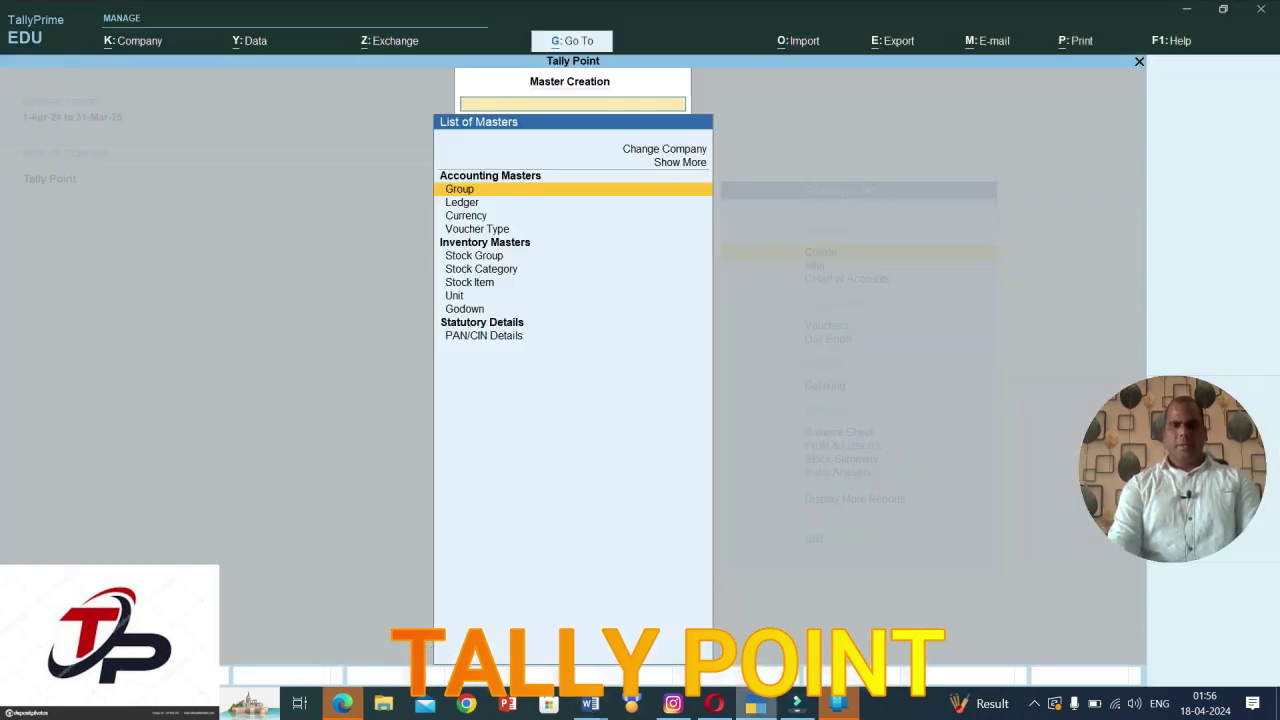
key("Down")
key("Down")
key("Down")
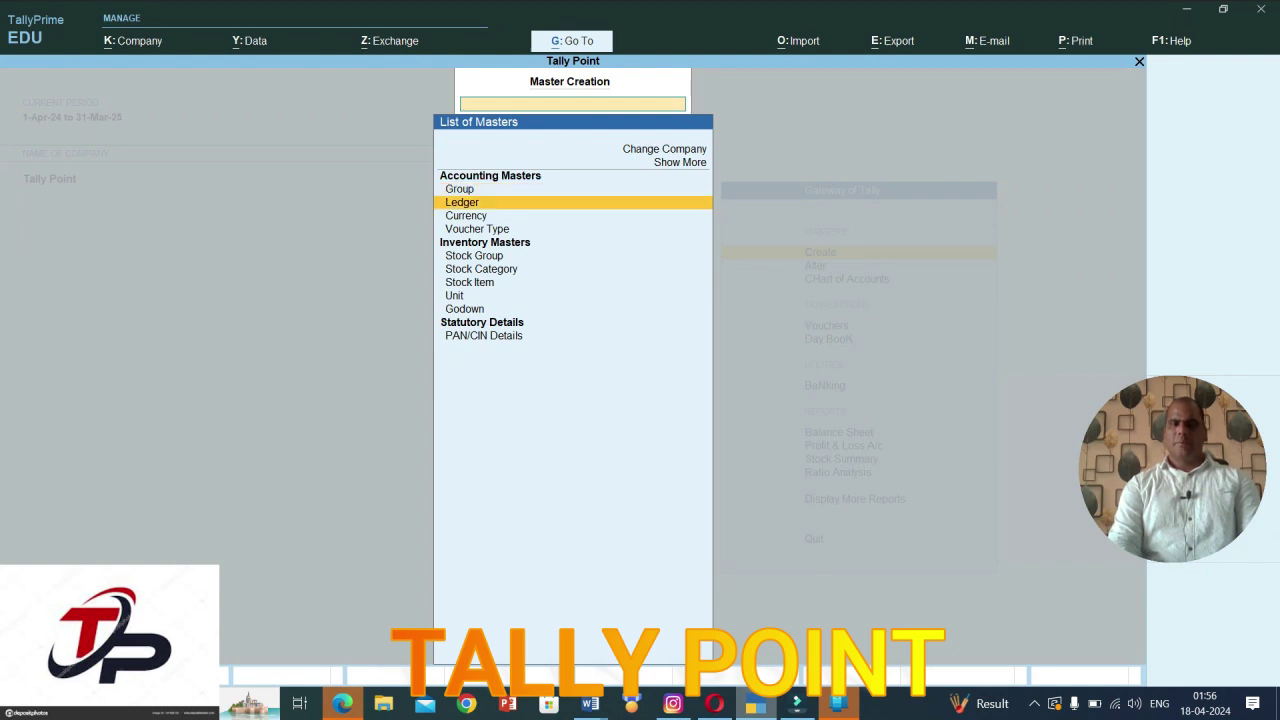
key("Return")
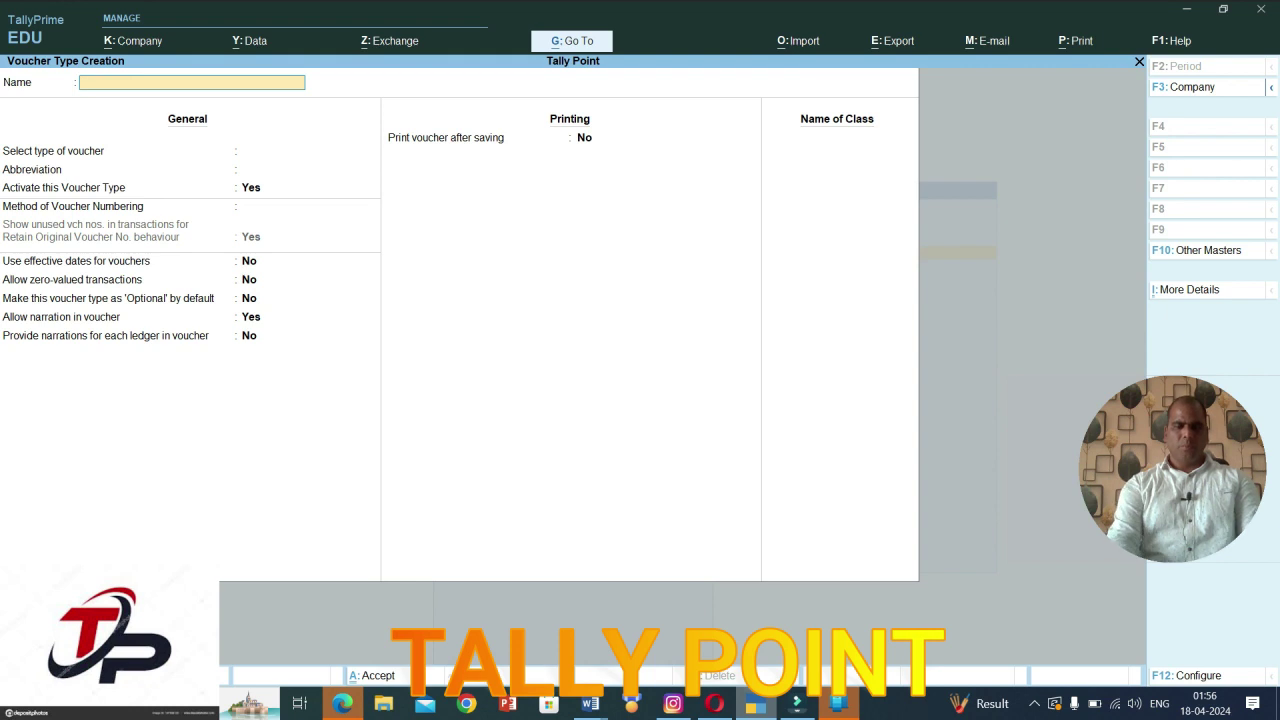
type("Pos")
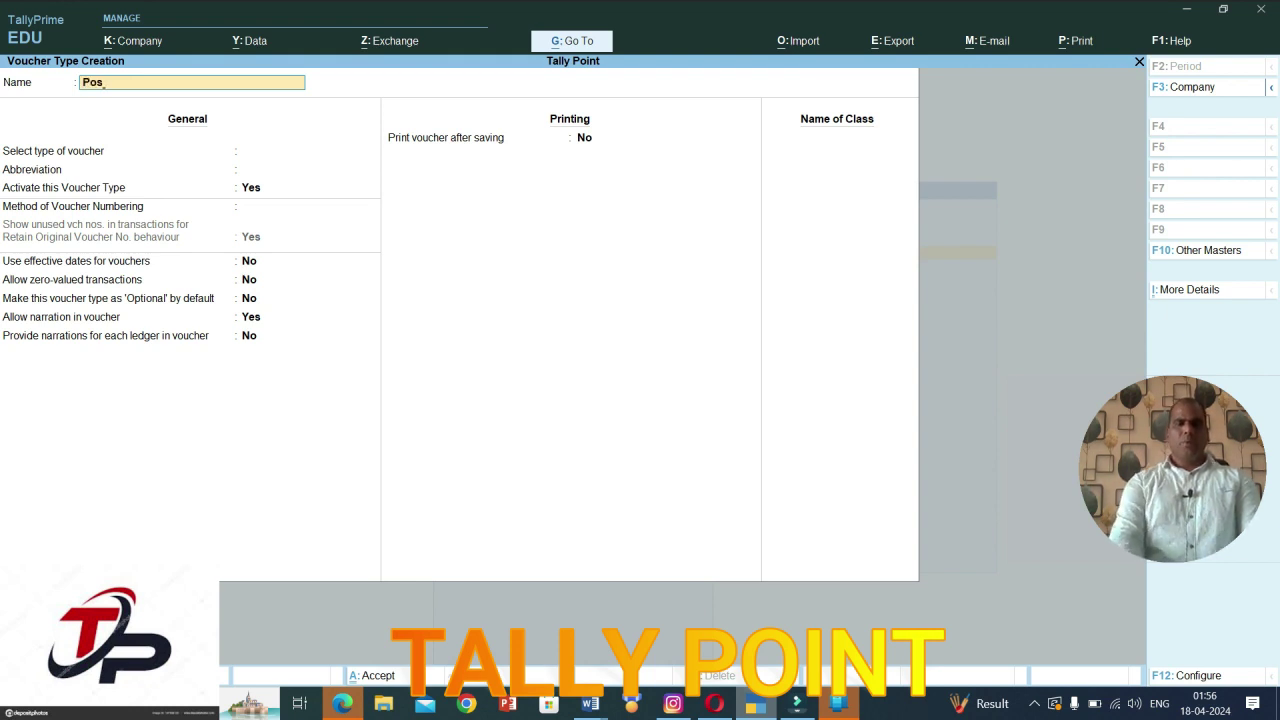
key("Return")
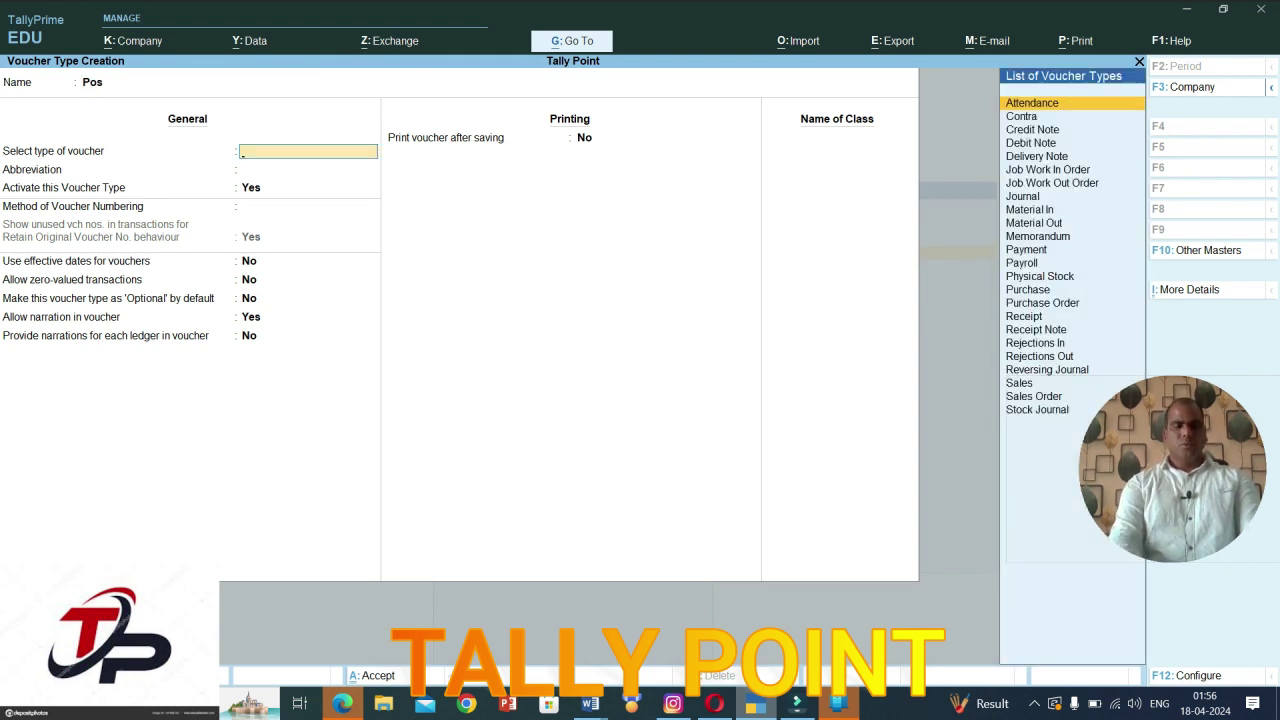
type("Sales")
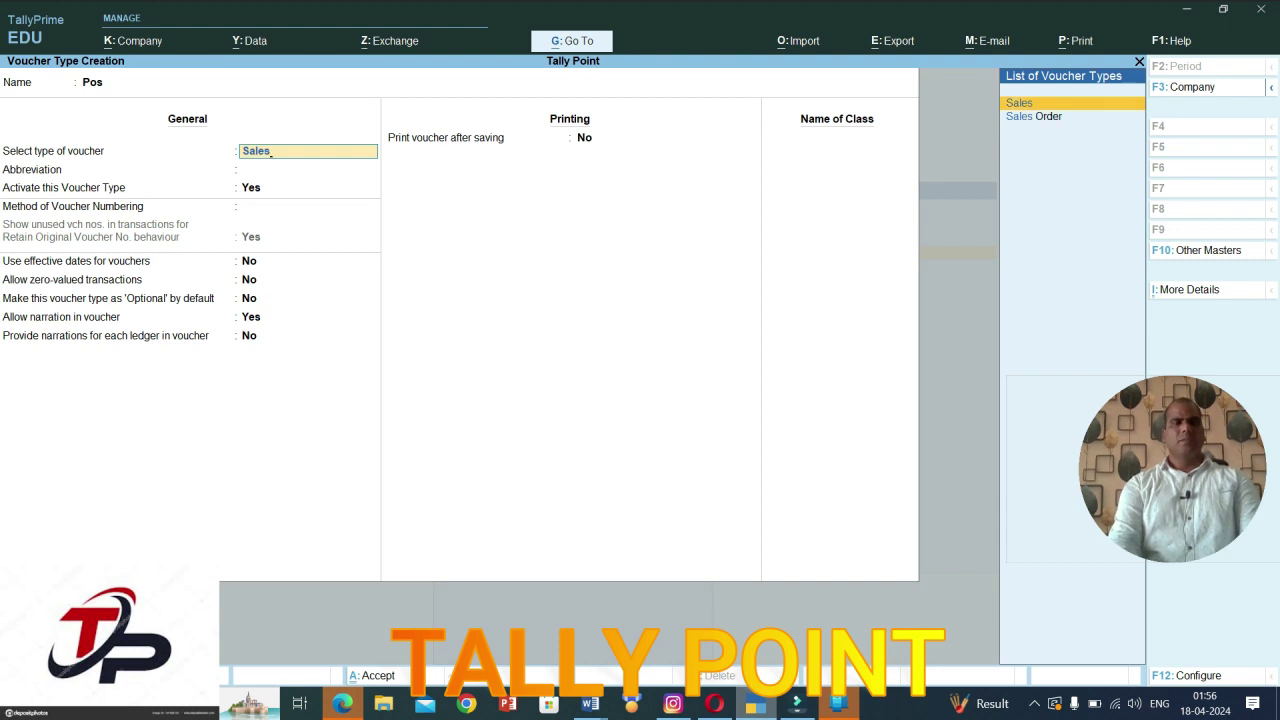
key("Return")
key("Return")
key("Return")
key("Return")
key("Return")
key("Return")
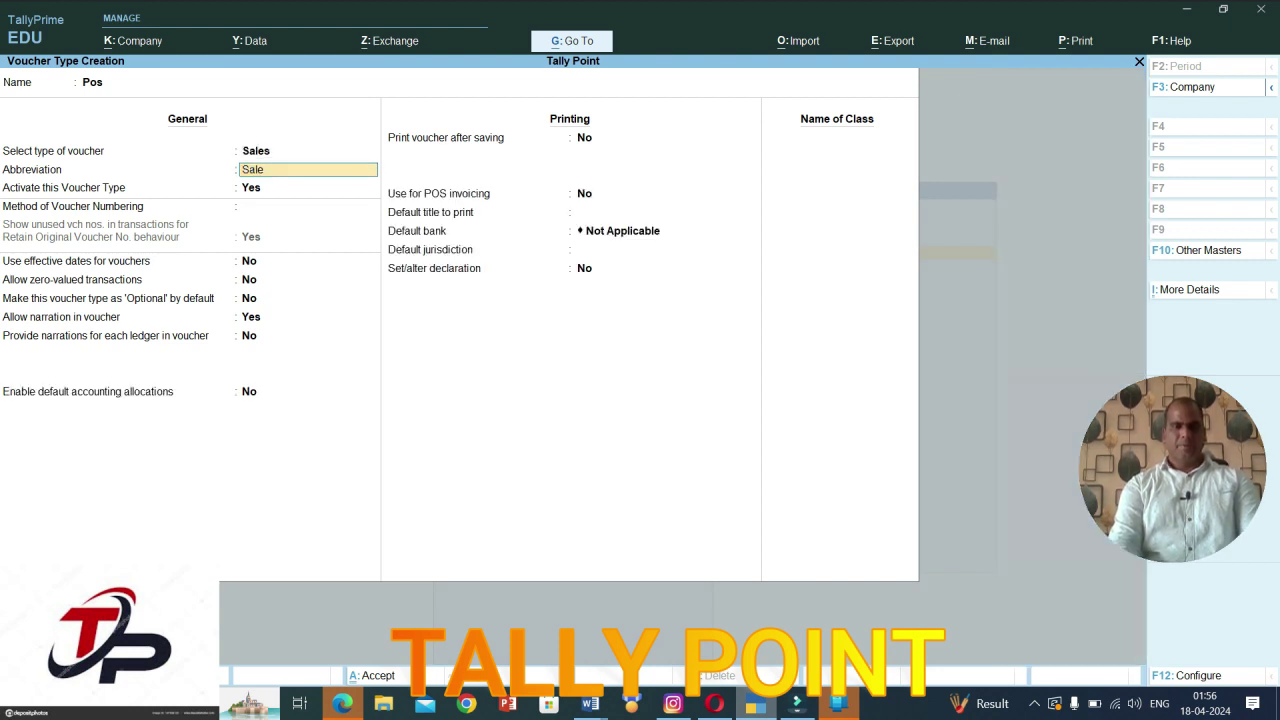
key("Return")
key("Return")
key("Return")
key("Return")
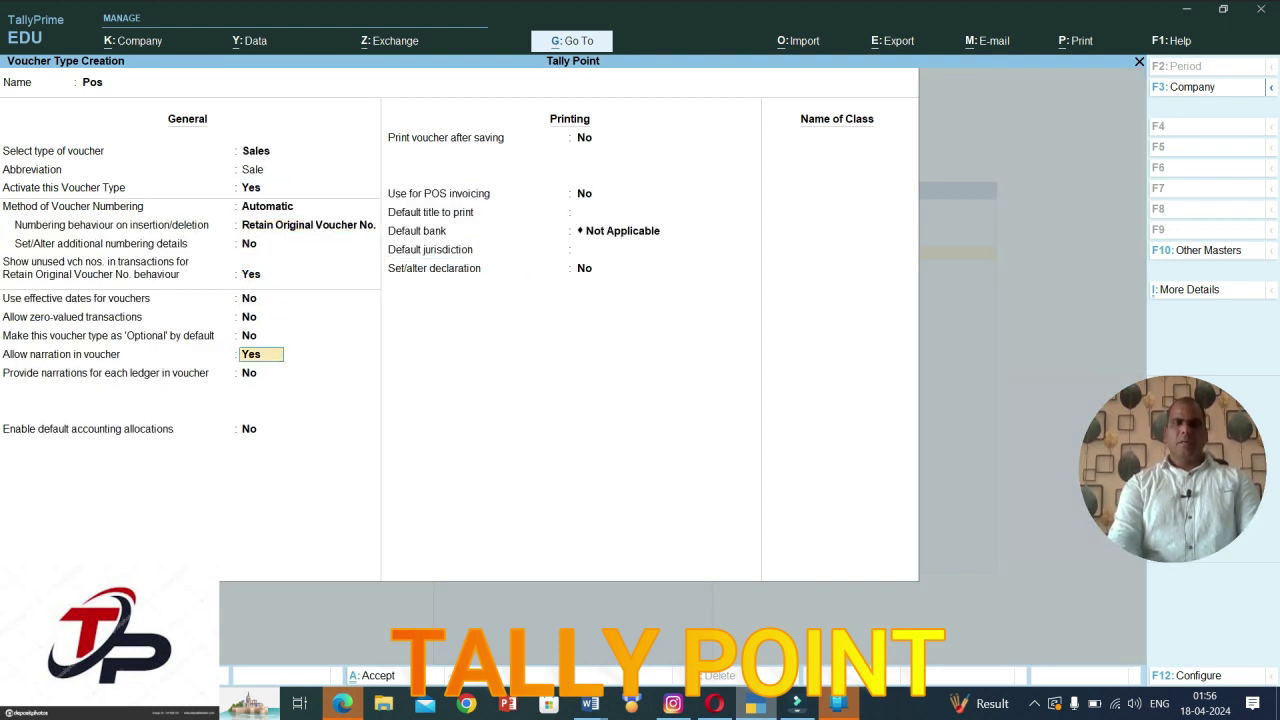
key("Return")
key("Return")
key("Return")
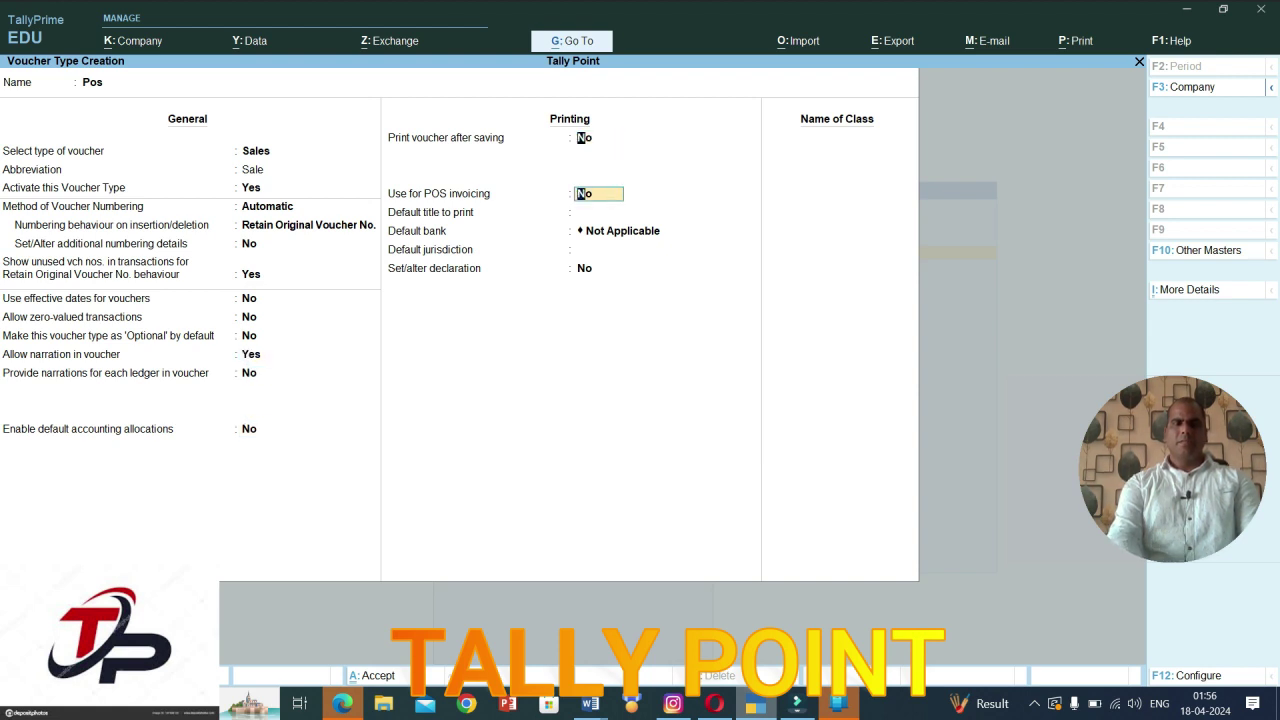
Step: Set Pos to print each voucher after saving and to use POS invoicing
key("Up")
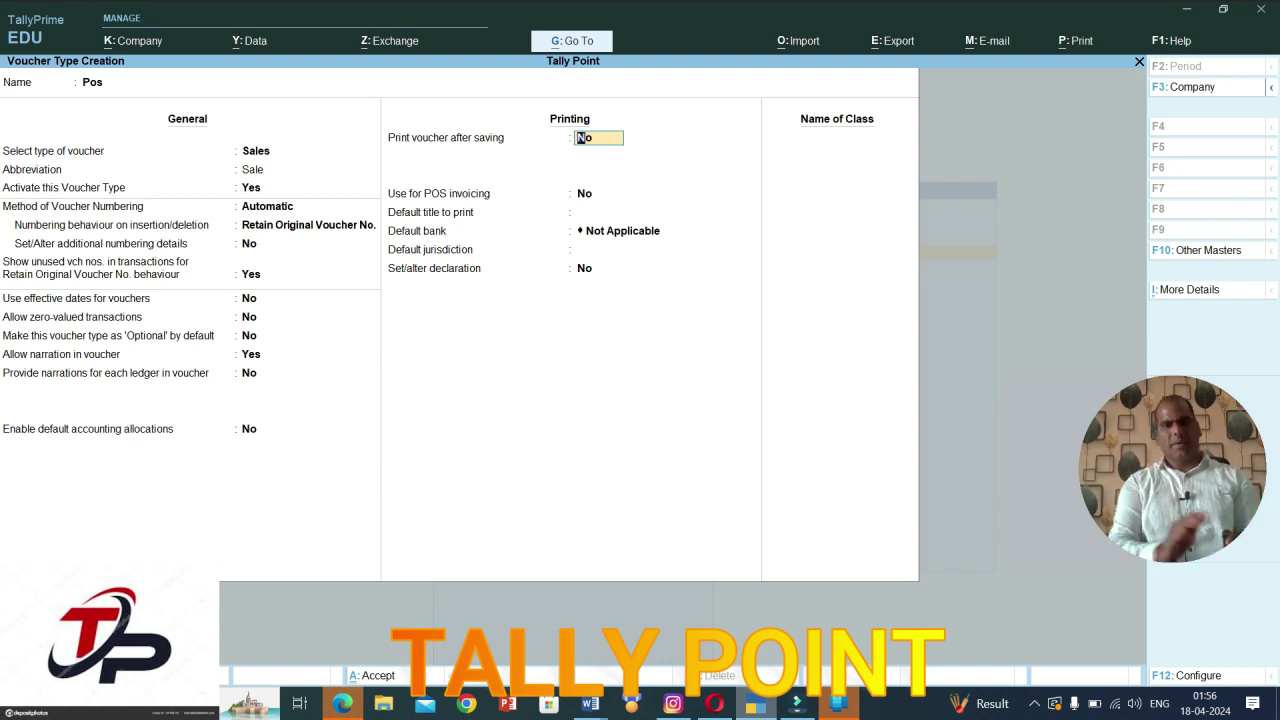
type("y")
key("Return")
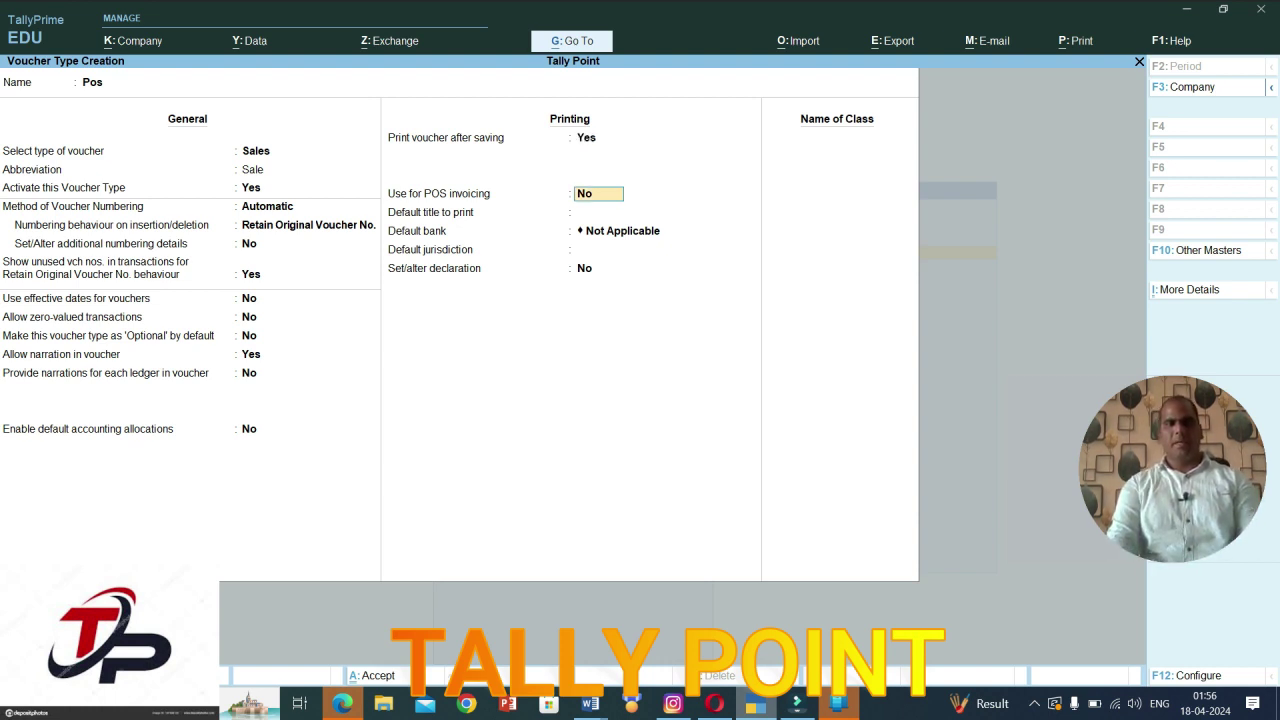
type("y")
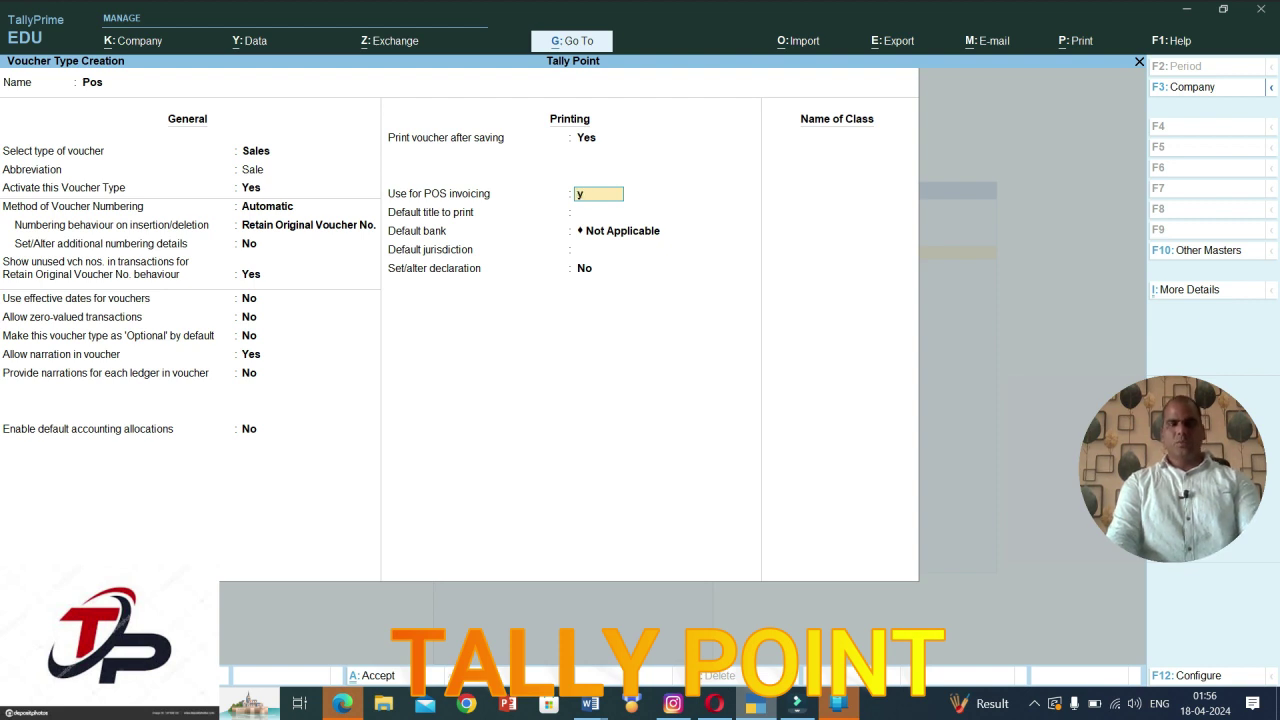
key("Return")
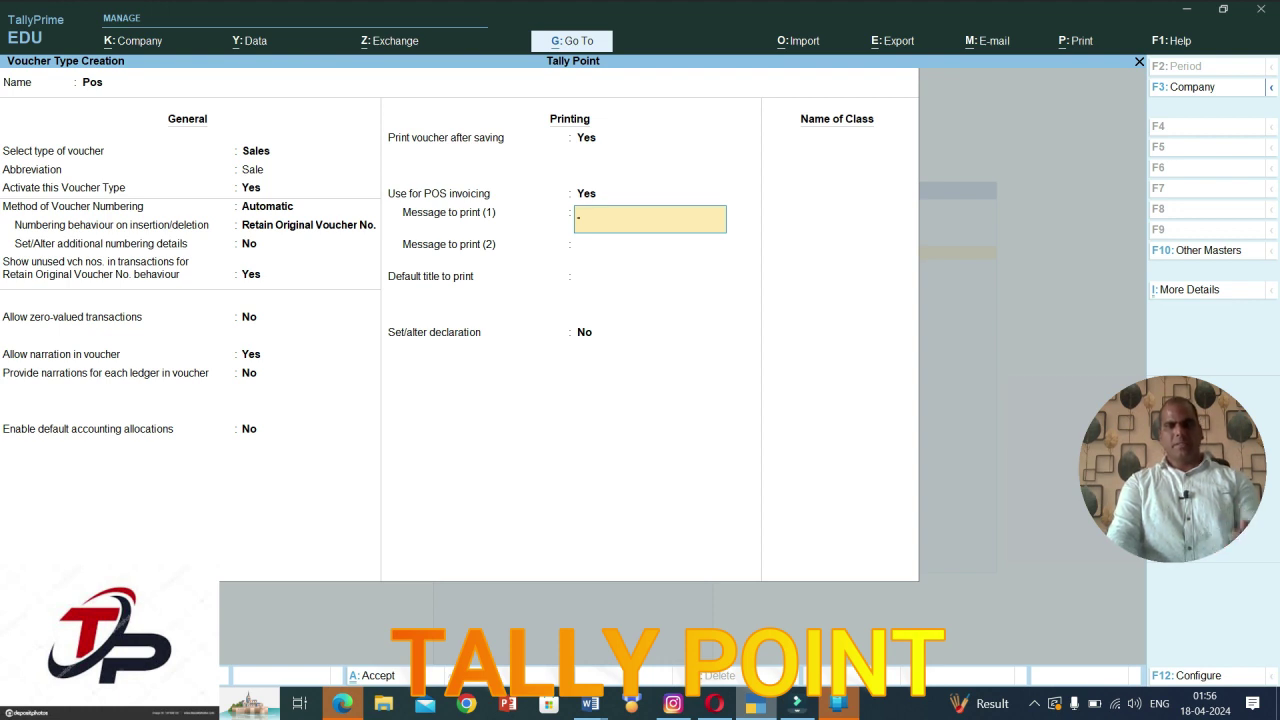
Step: Enter print message 'Thanks for shopping', a second message, and default title Shri Krishna
type("Thanks for shopping")
key("Return")
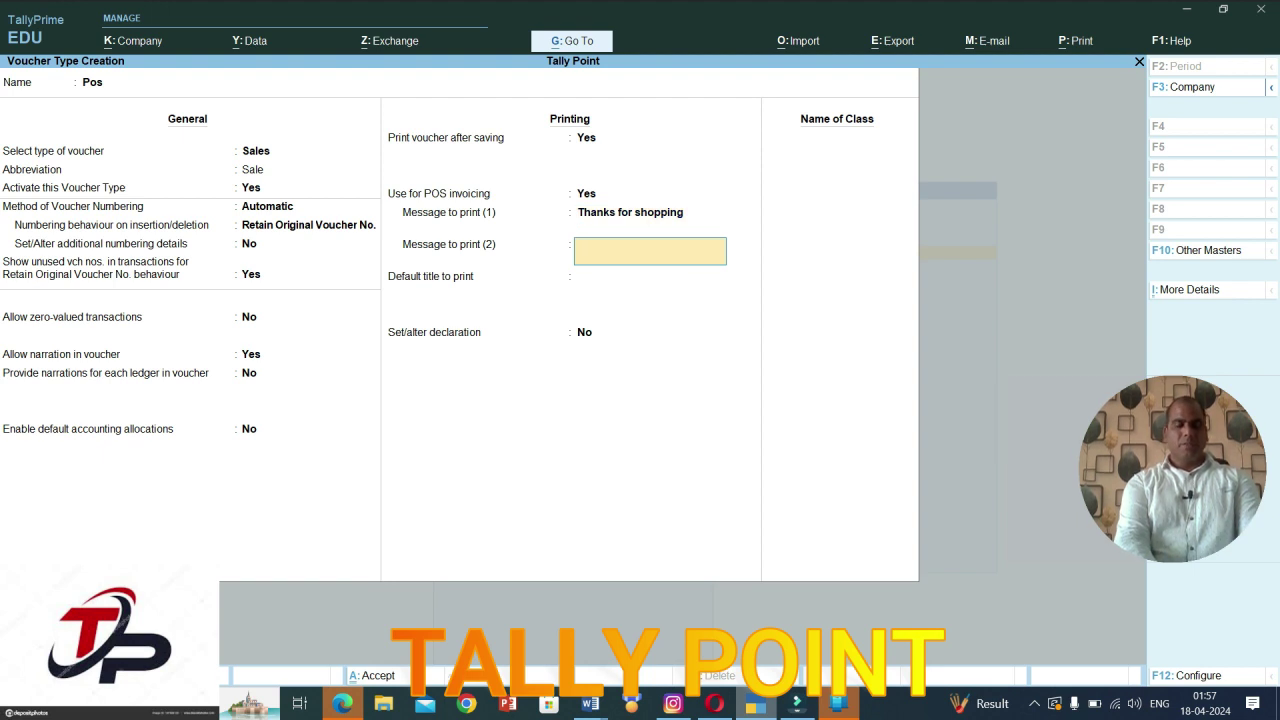
type("vid")
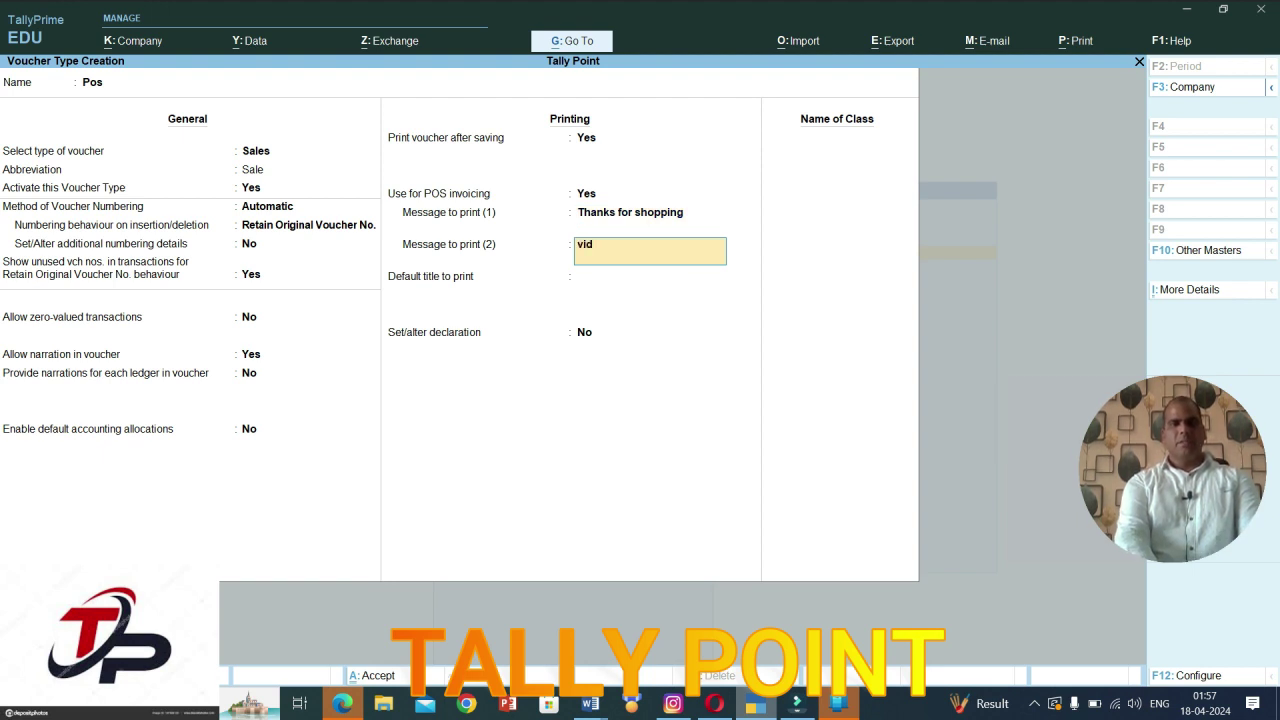
key("BackSpace")
type("gite again")
key("Return")
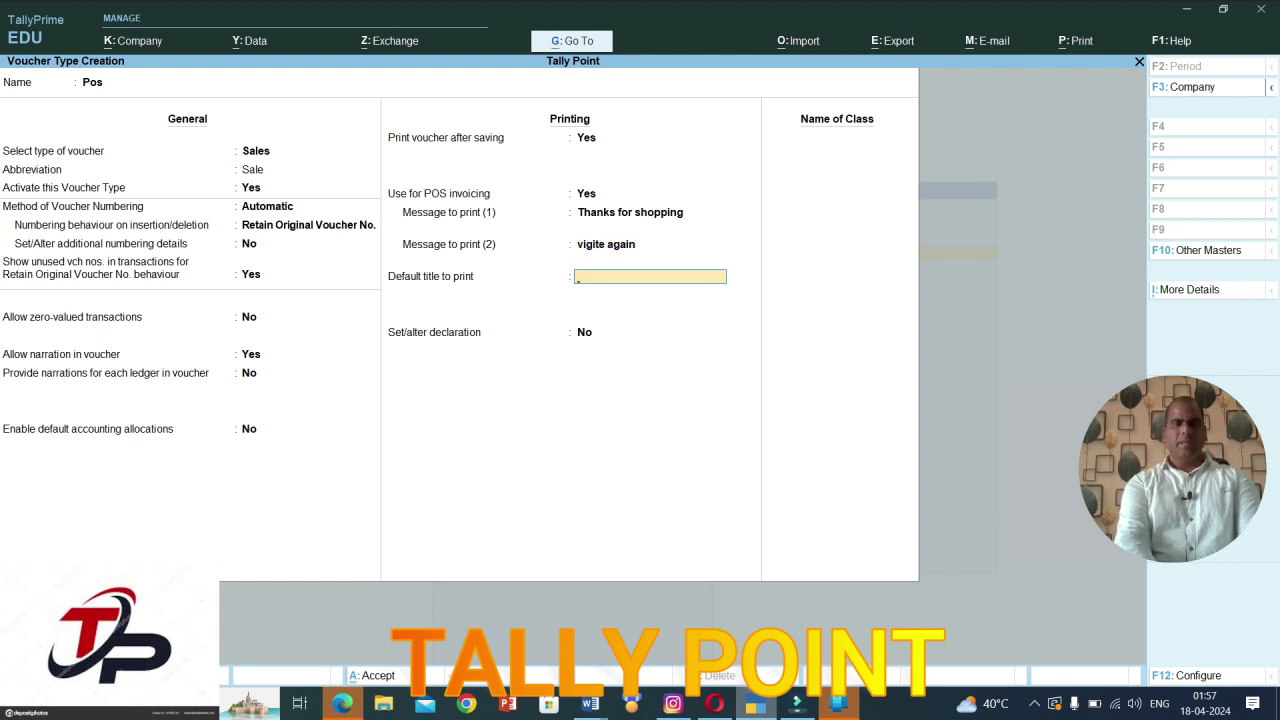
type("Shri Krishna")
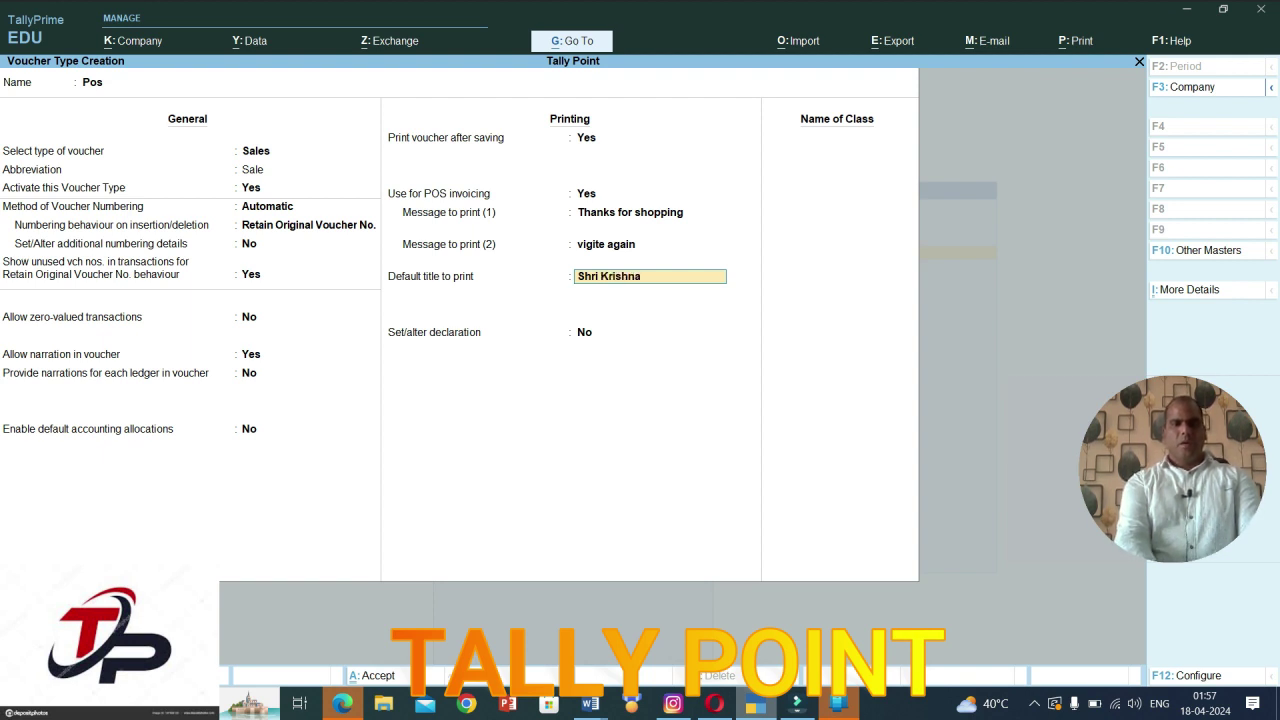
key("Return")
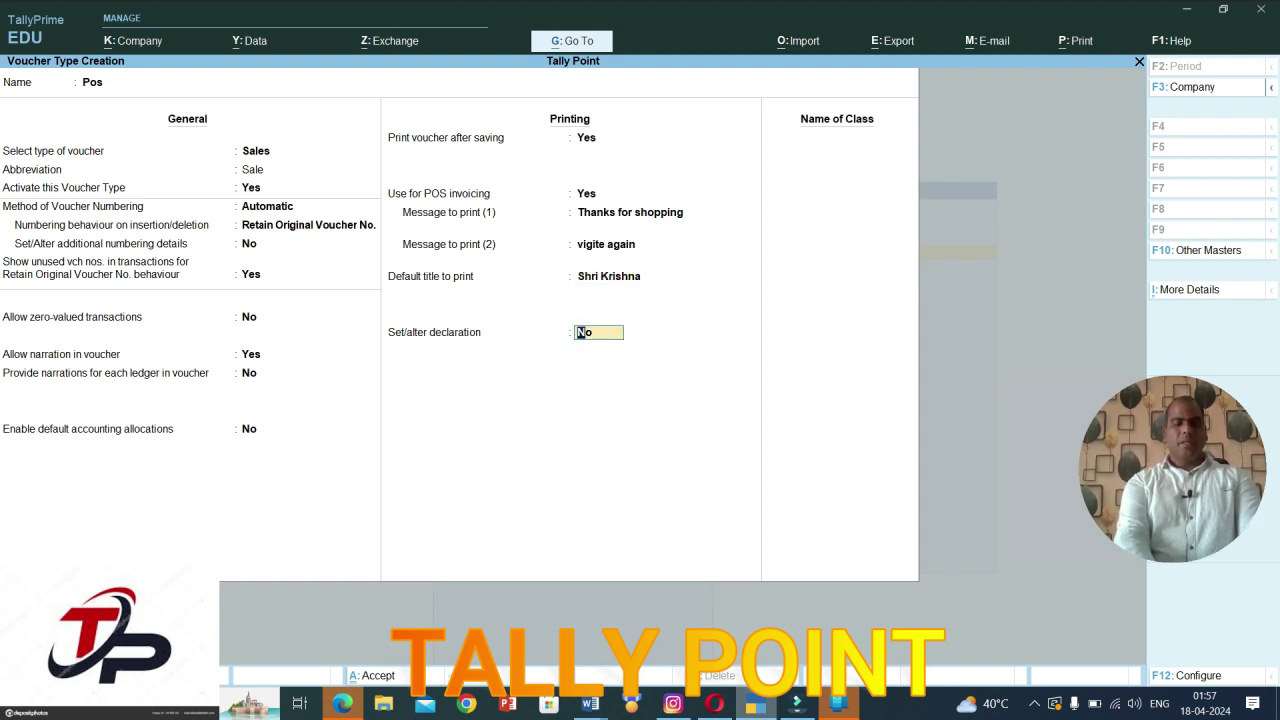
Step: Enable Set/alter declaration and enter the declaration 'Sales return not accepted'
type("y")
key("Return")
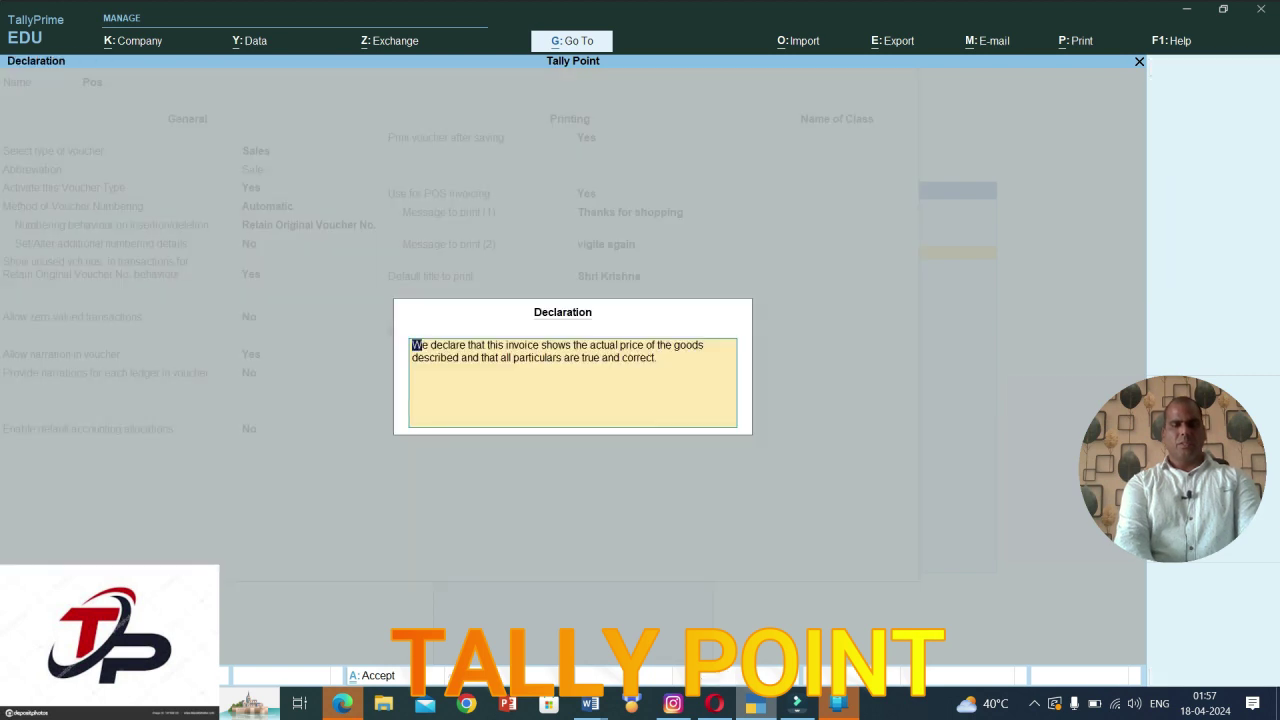
type("Sales")
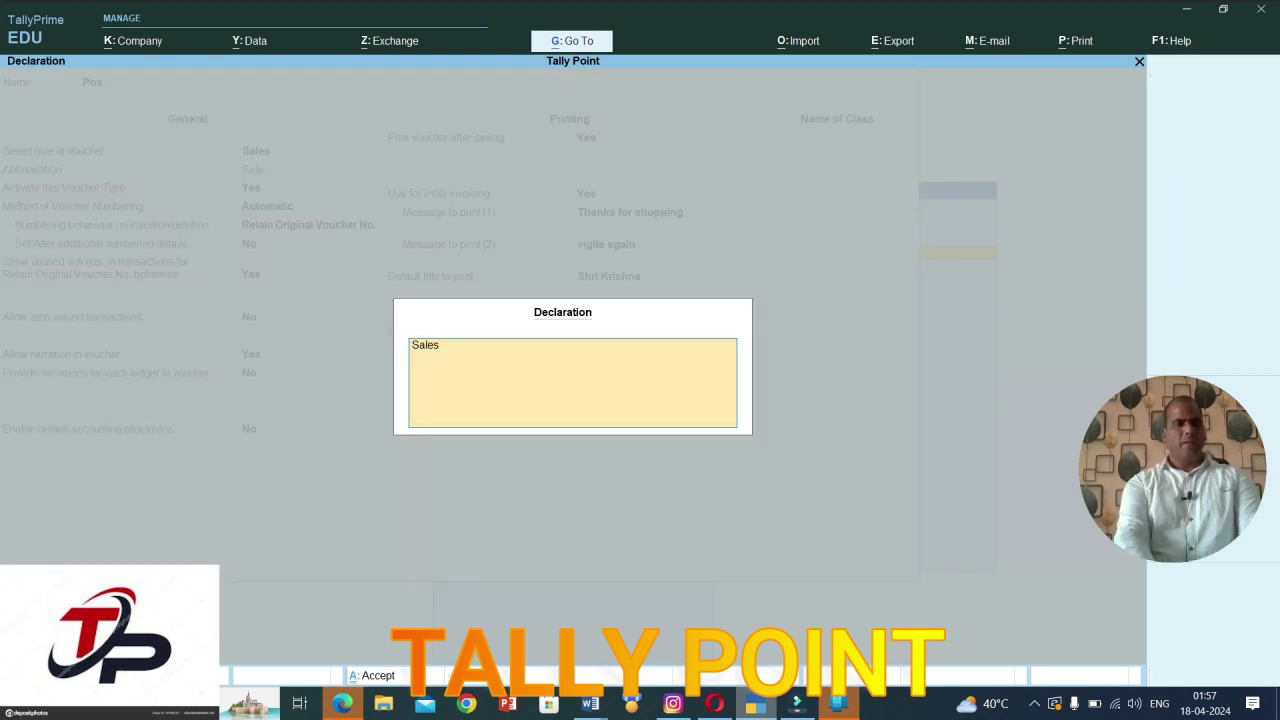
type(" retun")
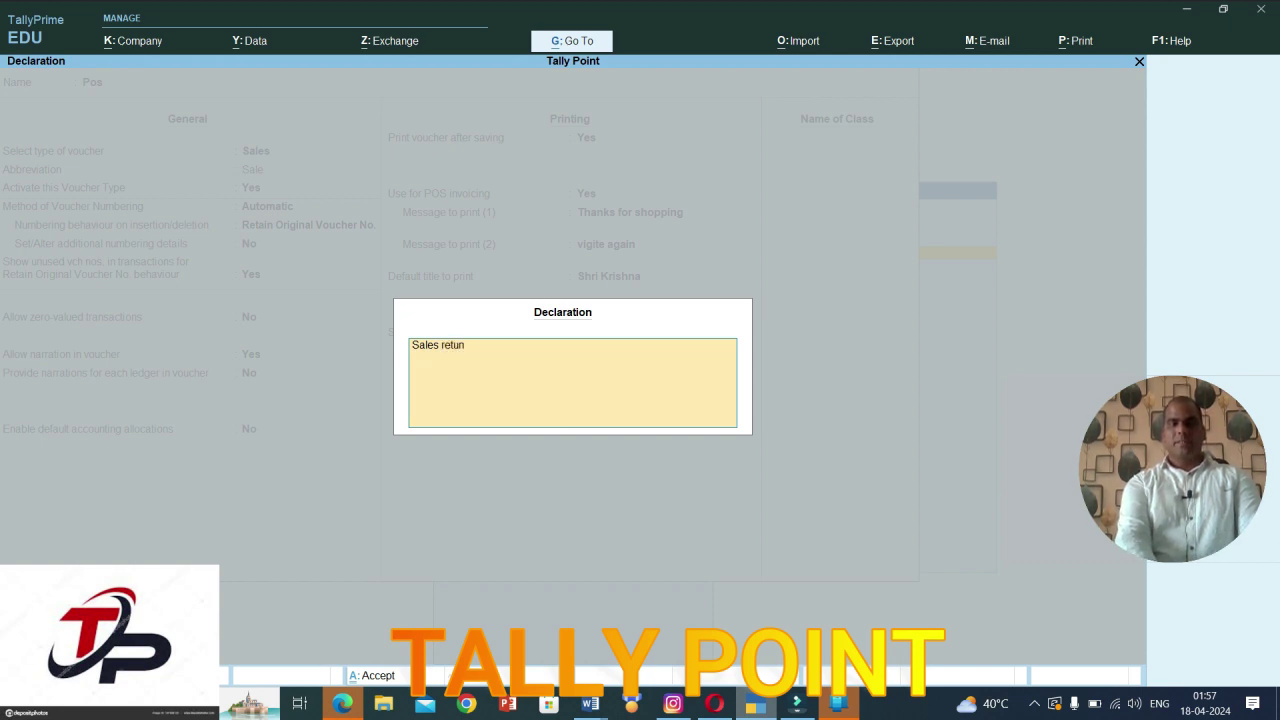
key("BackSpace")
key("BackSpace")
key("BackSpace")
type("urn not accetped")
Step: Name the voucher class Pos and assign a new Tally Point ledger to gift vouchers
key("Return")
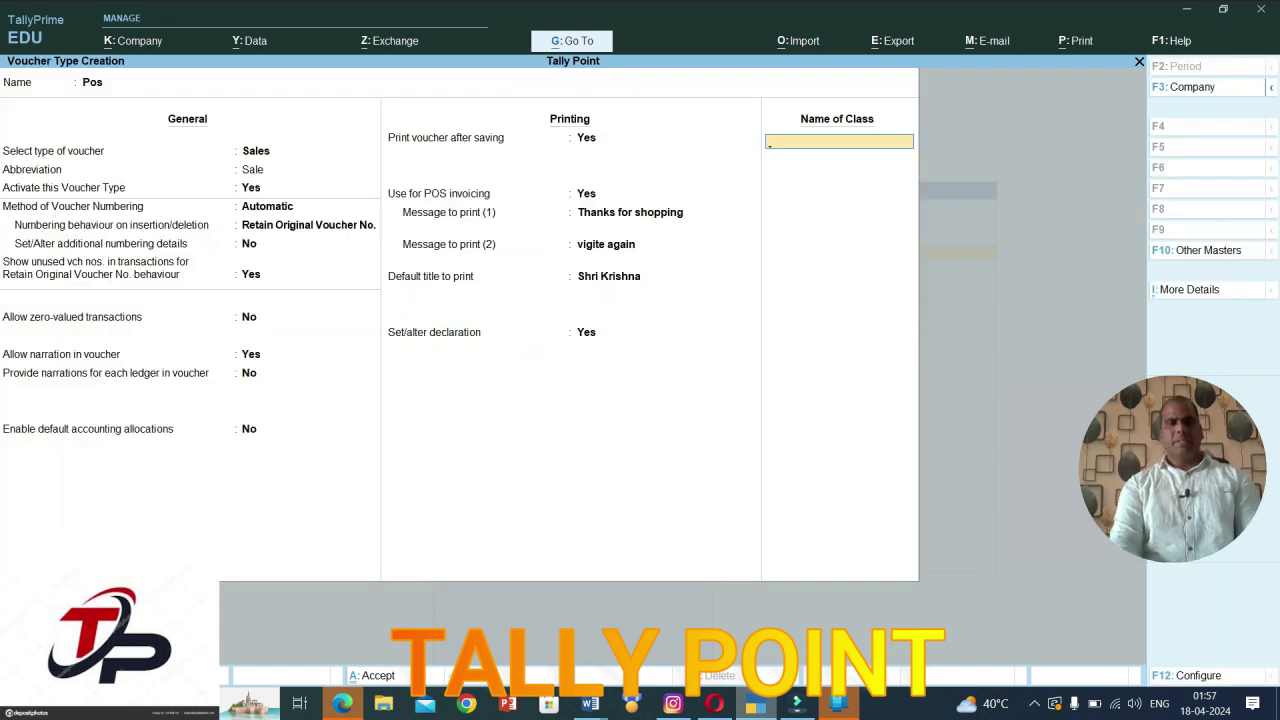
type("Po")
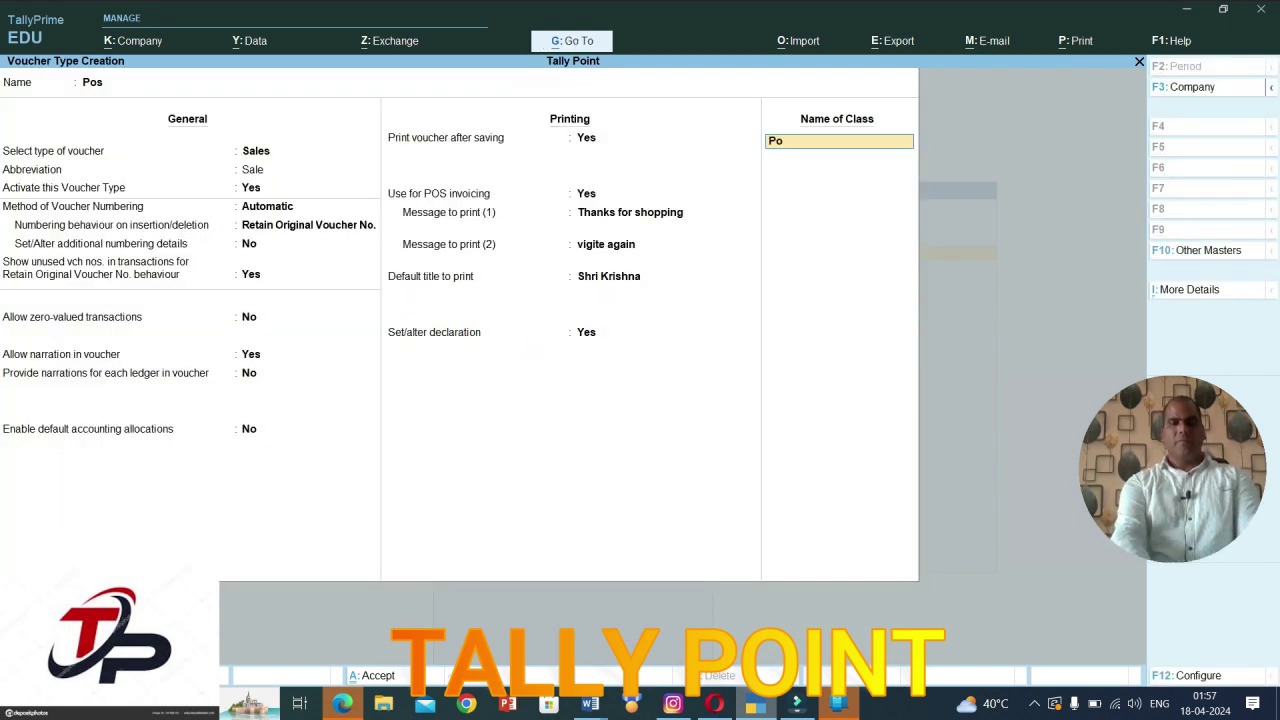
key("Return")
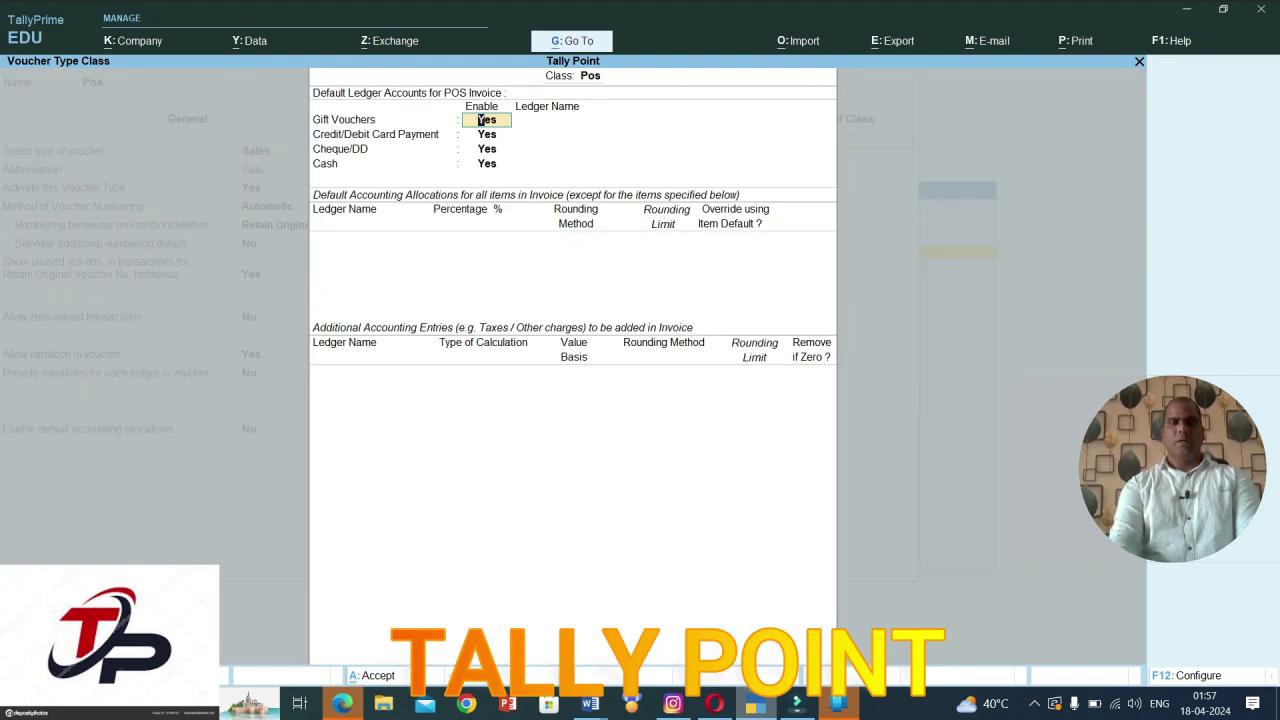
key("Return")
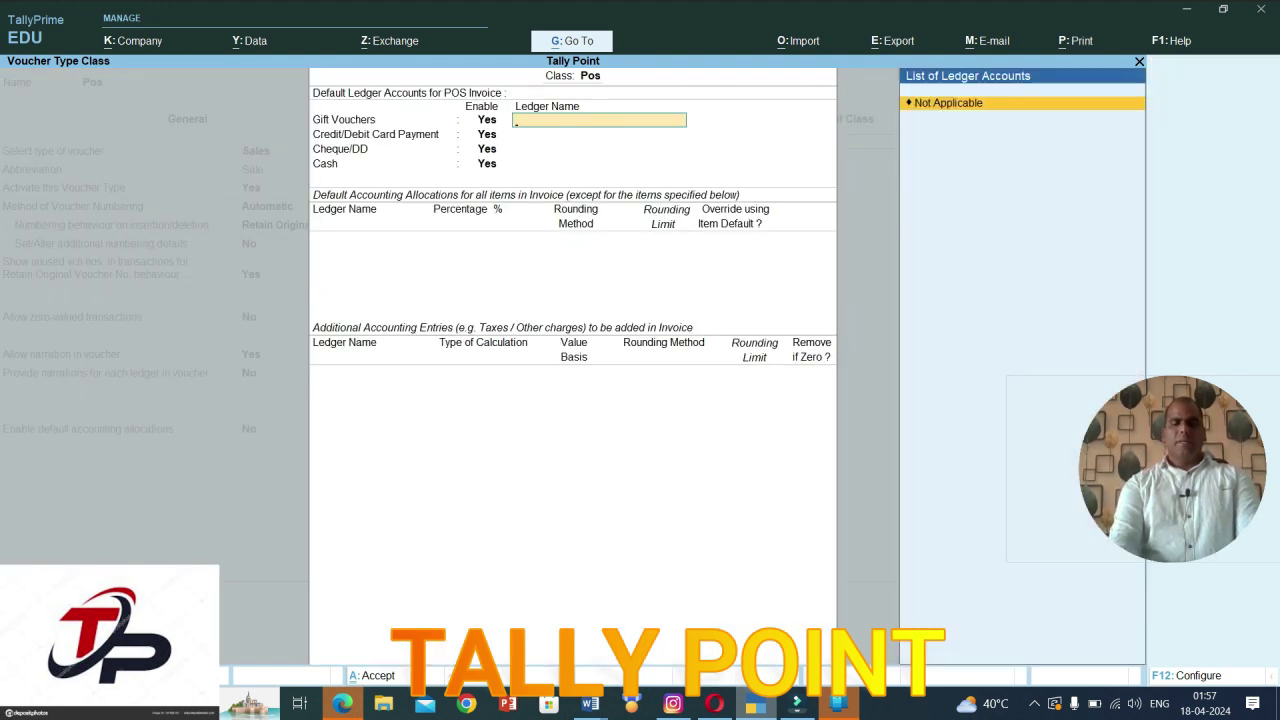
key("alt+c")
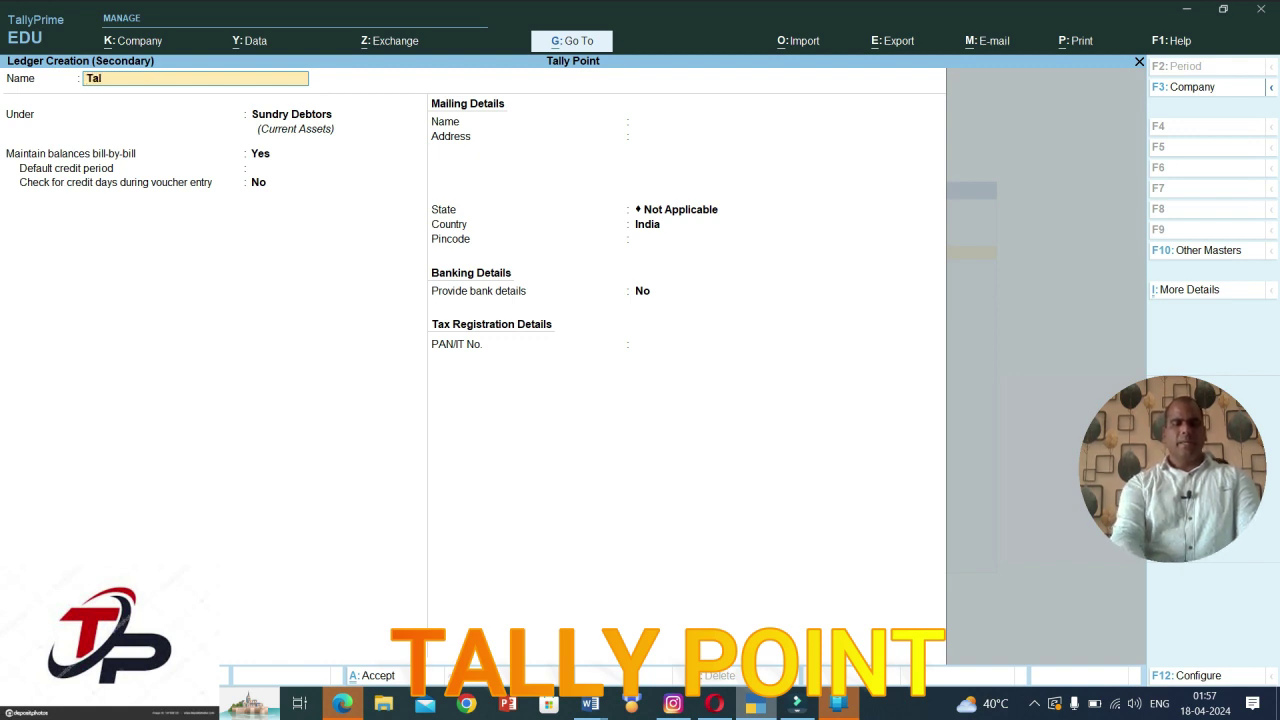
type("Tally Point")
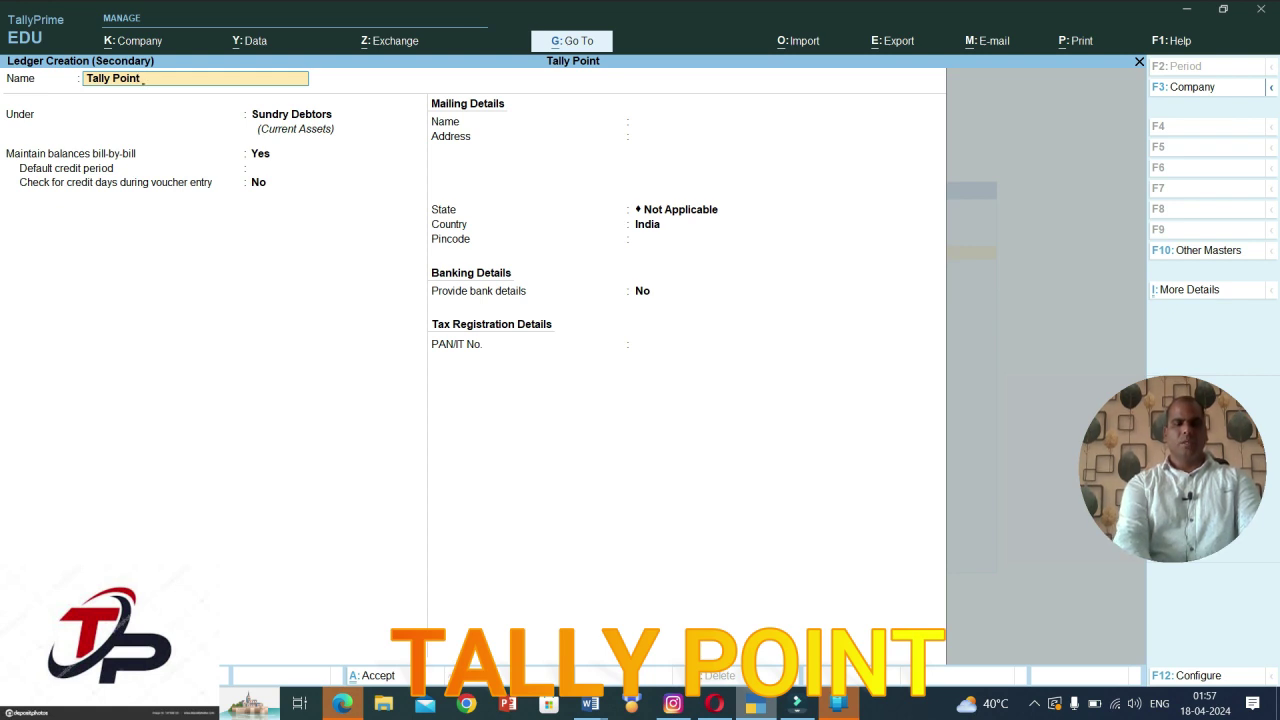
key("Return")
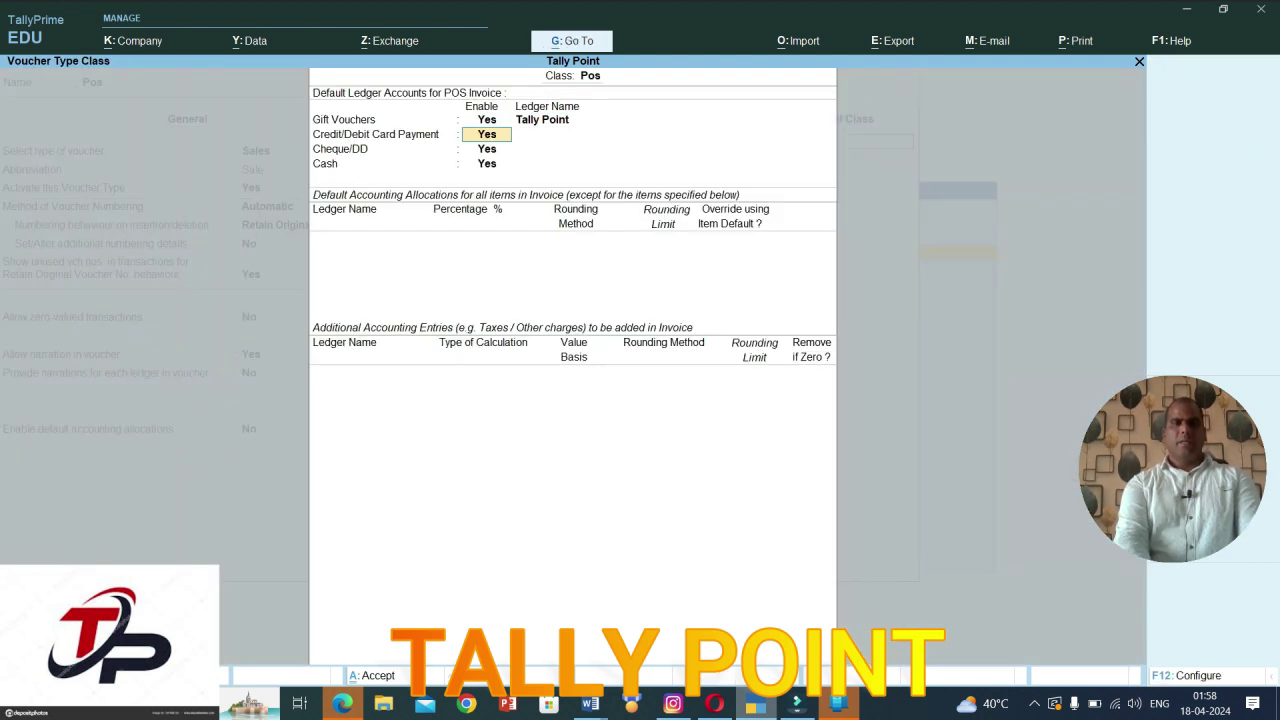
Step: Create an Hdfc ledger under Bank Accounts for card payments
key("Return")
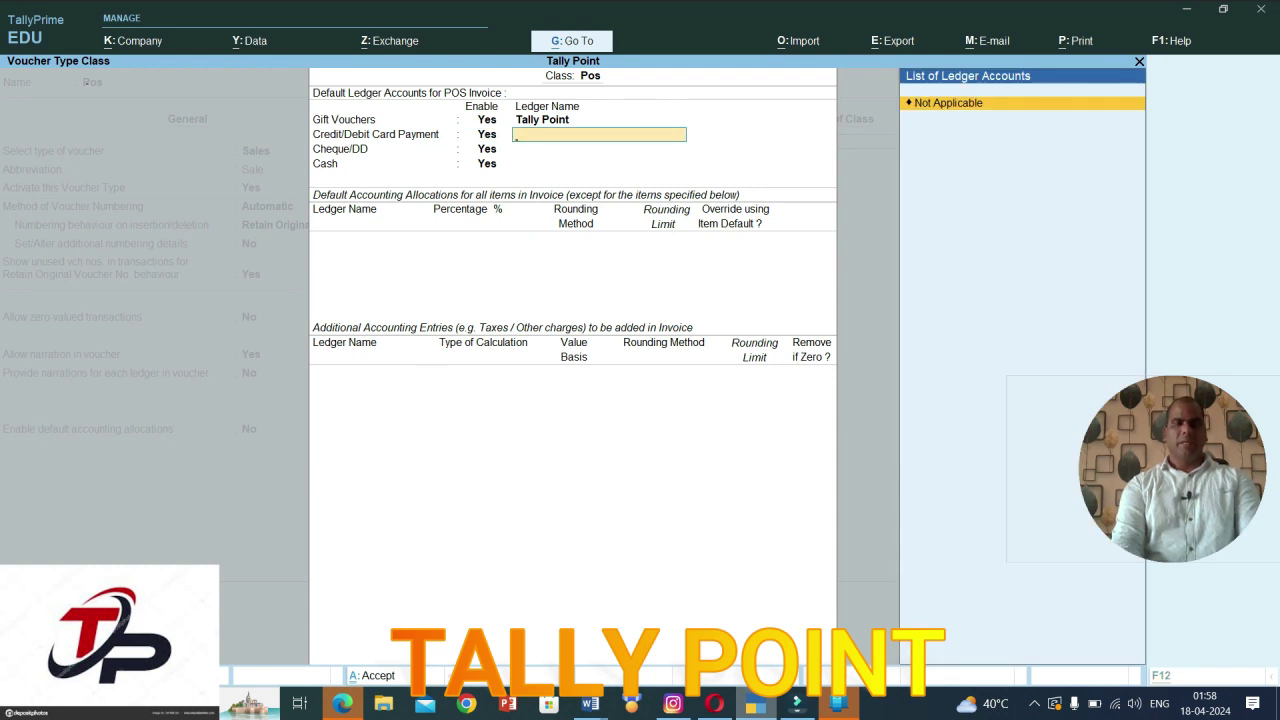
key("alt+c")
type("Hdfc")
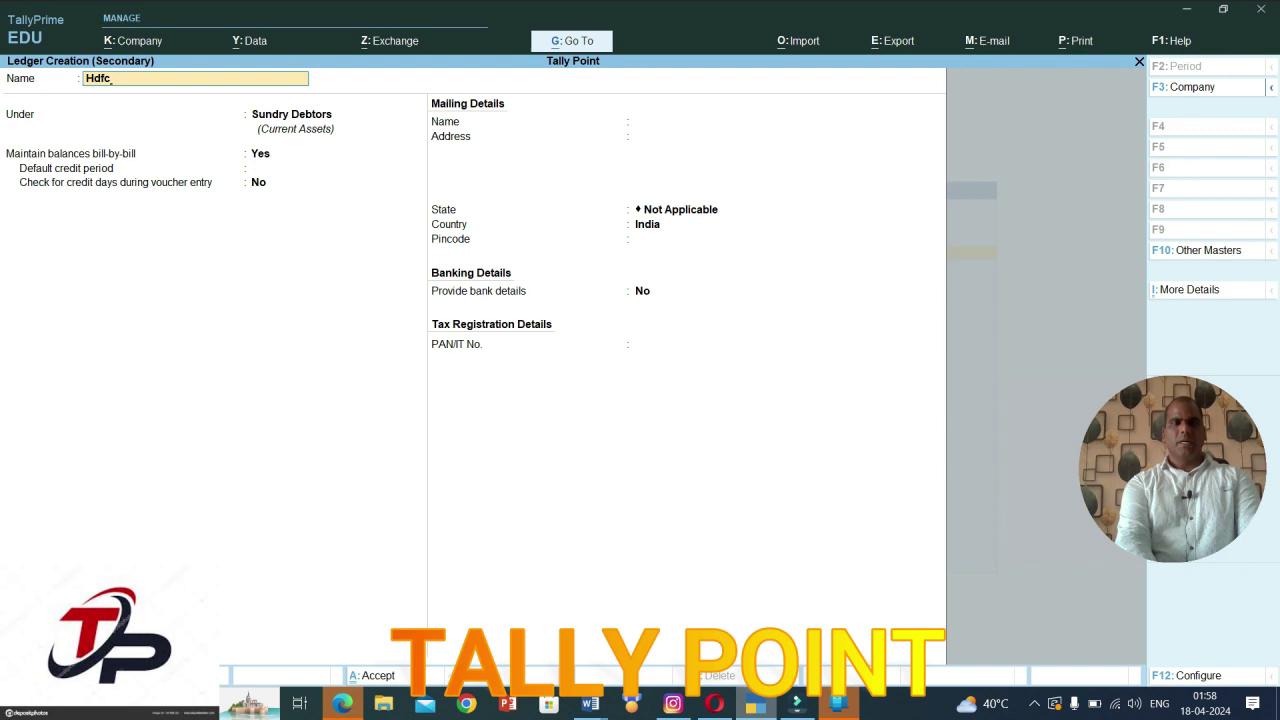
key("Return")
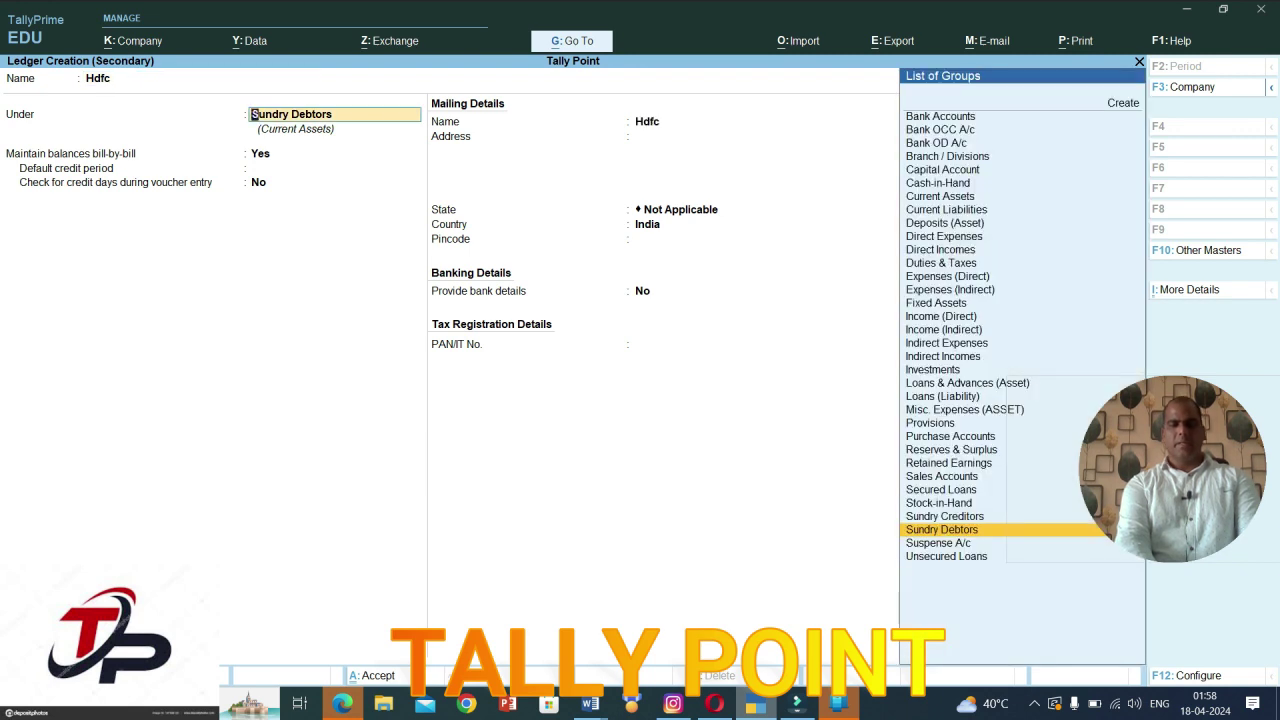
type("B")
key("Return")
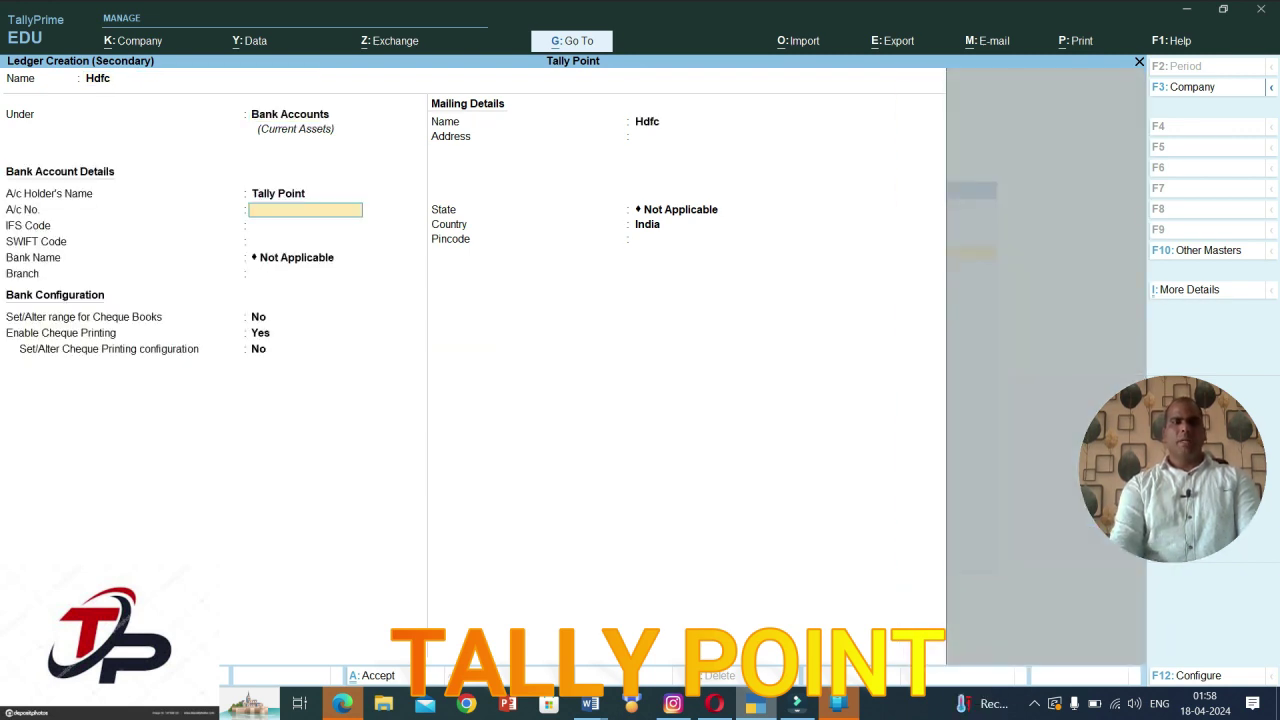
key("ctrl")
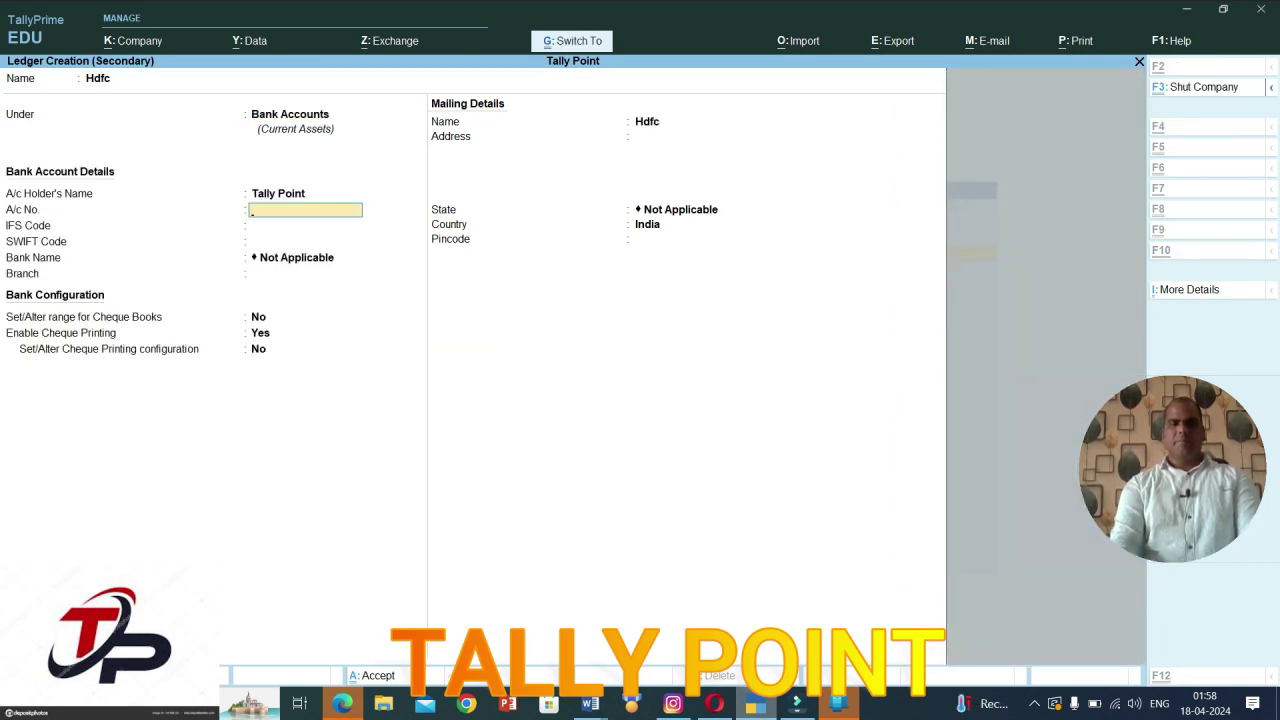
key("ctrl+a")
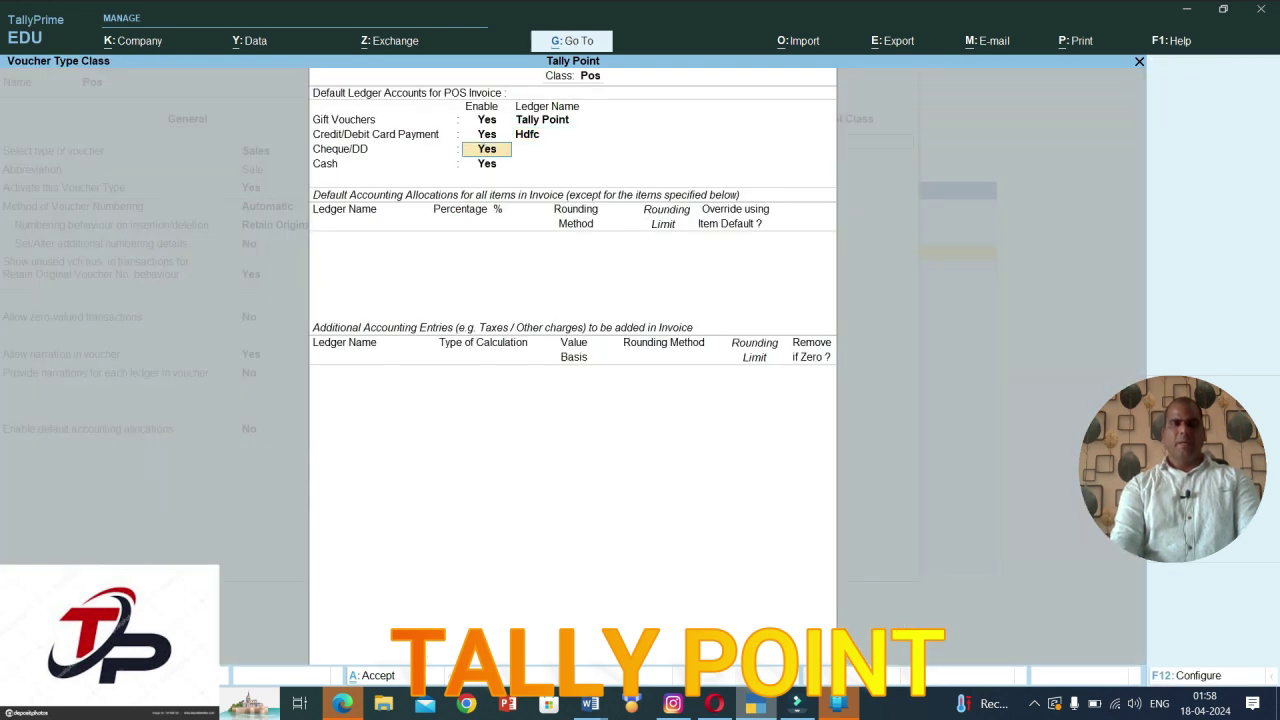
Step: Assign Hdfc to cheque payments and Cash to cash payments
key("Return")
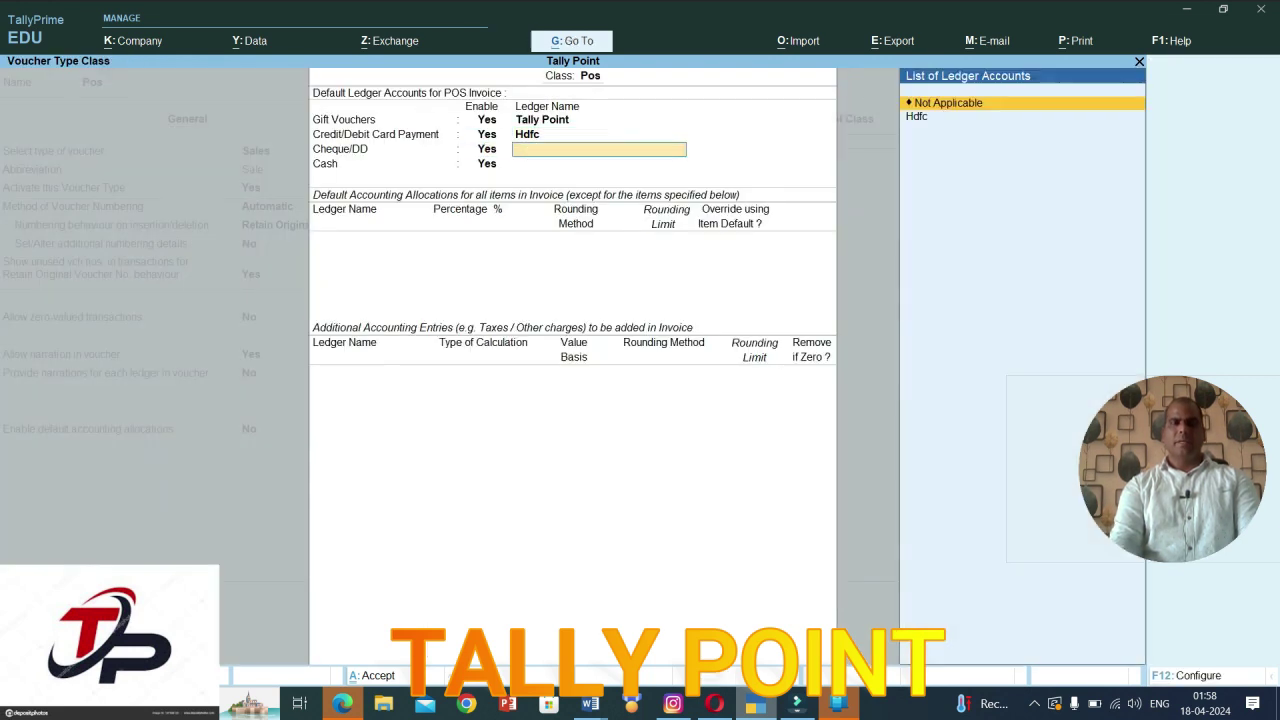
key("Down")
key("Return")
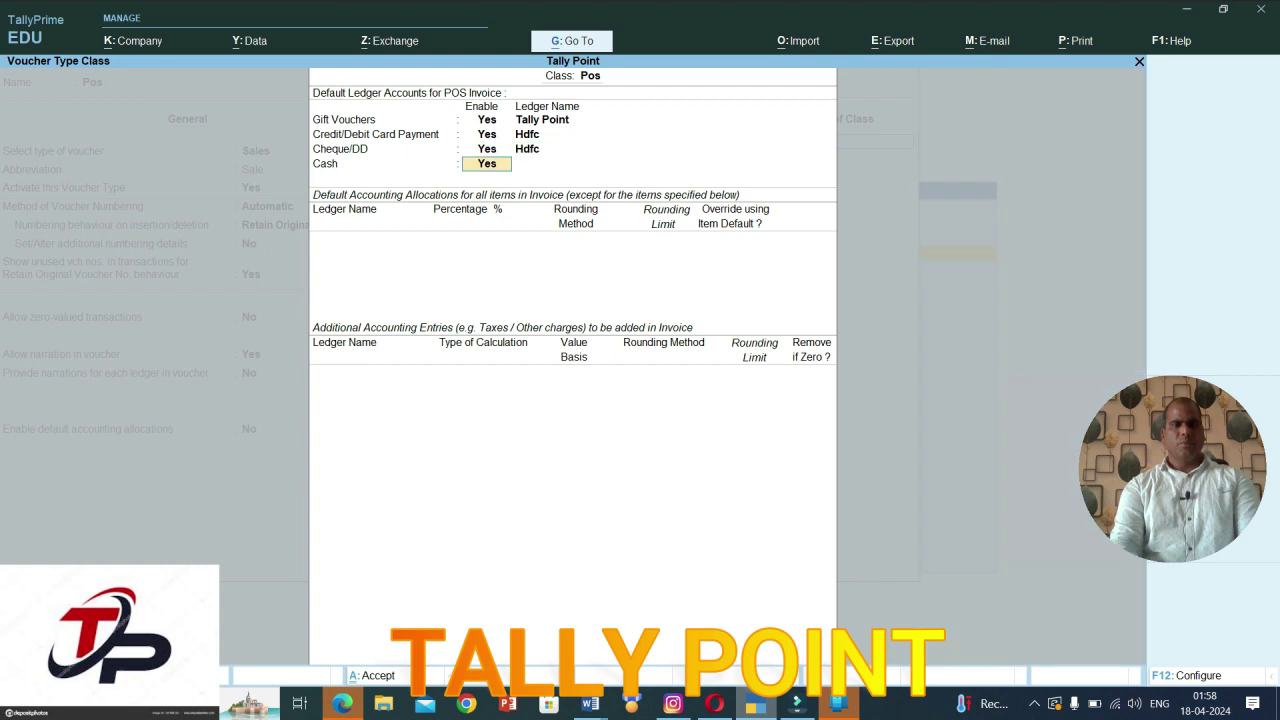
key("Return")
key("Down")
key("Return")
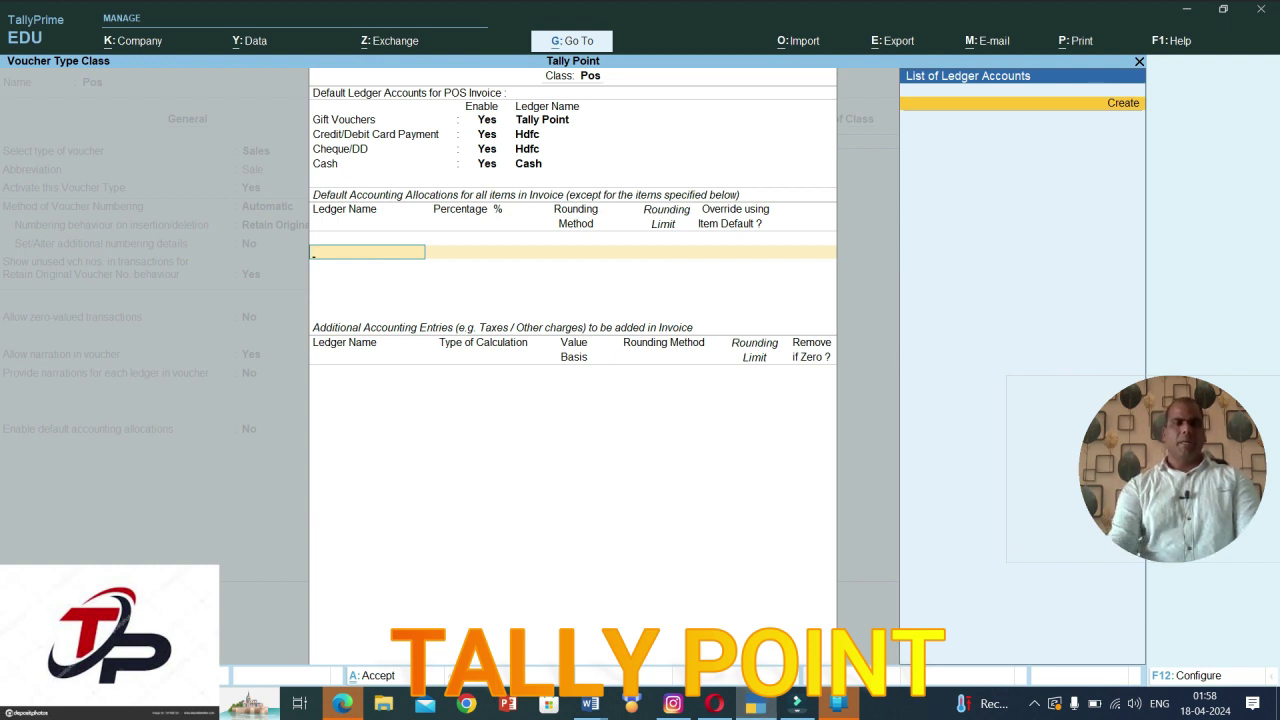
Step: Create a Sales ledger under Sales Accounts for 100% item-sales allocation and accept the Pos class
key("alt+c")
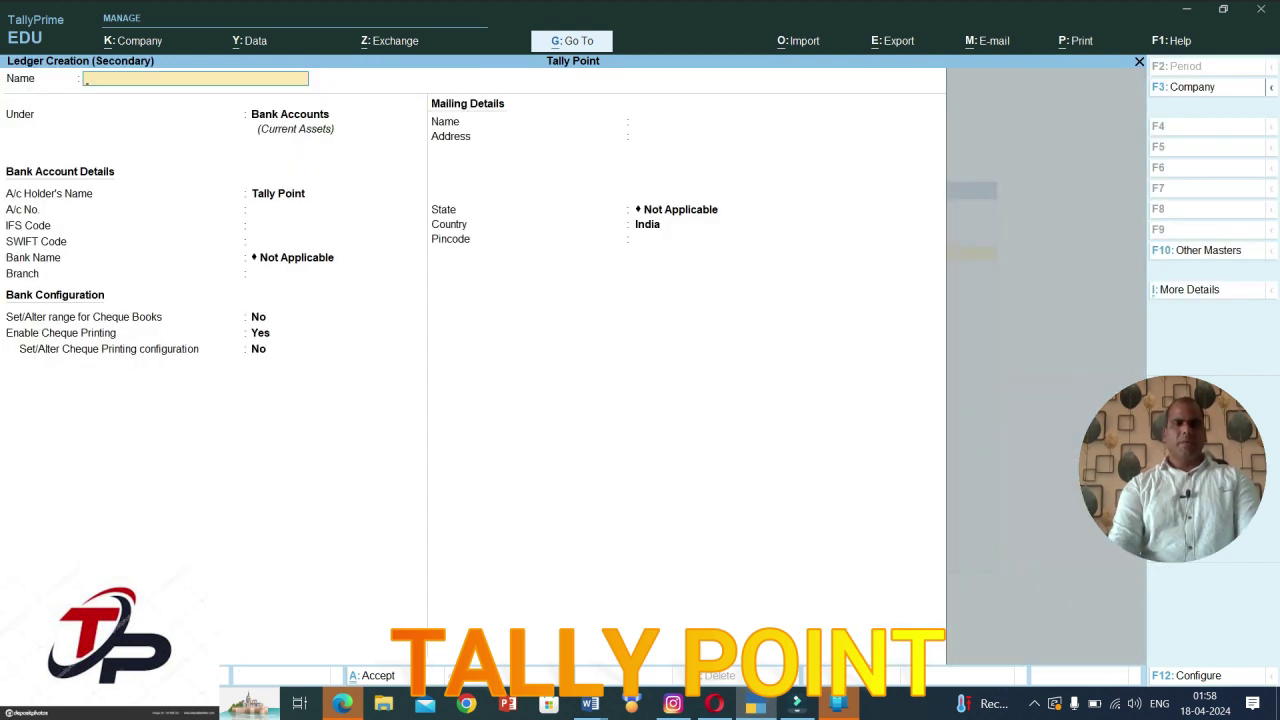
type("Sa")
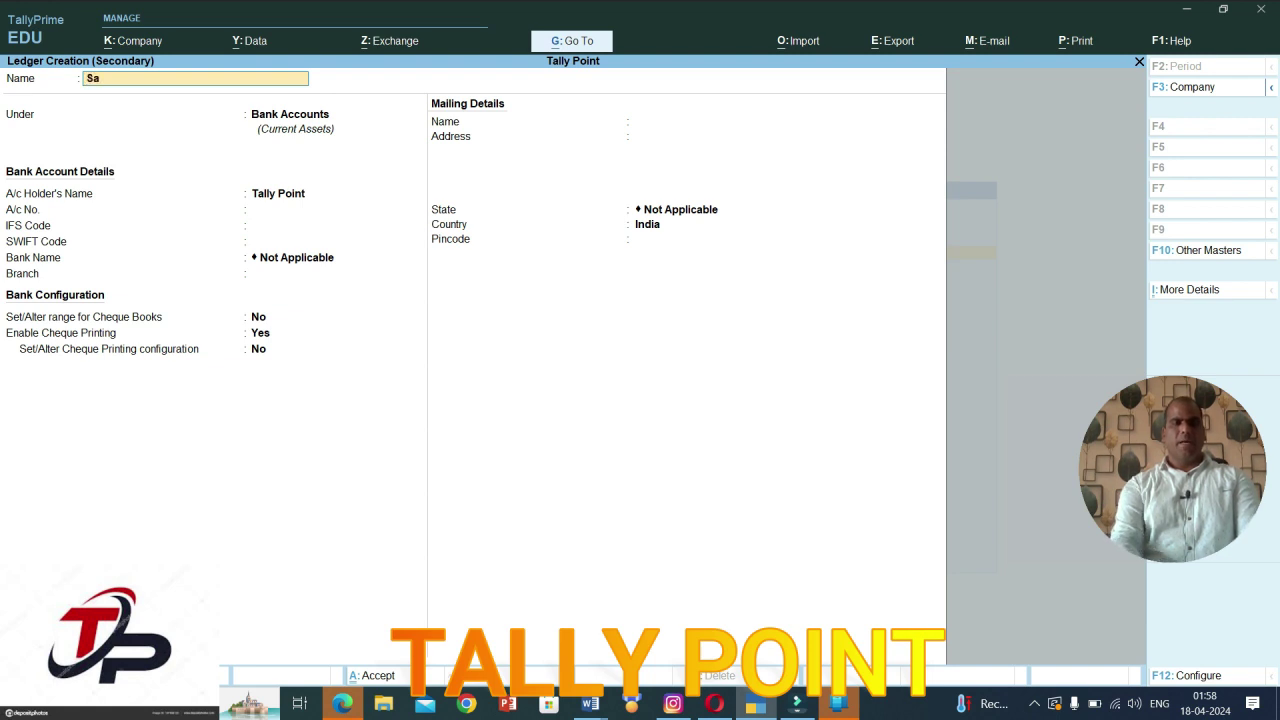
type("les")
key("Return")
type("Sa")
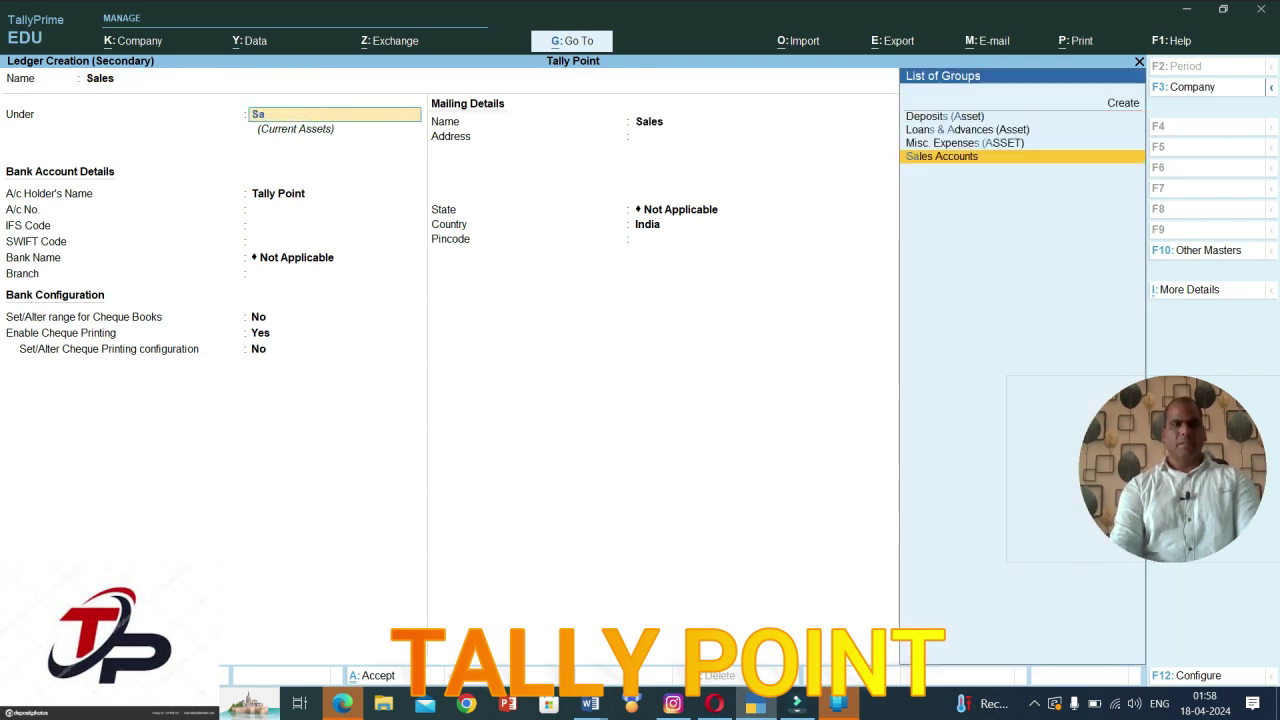
key("Return")
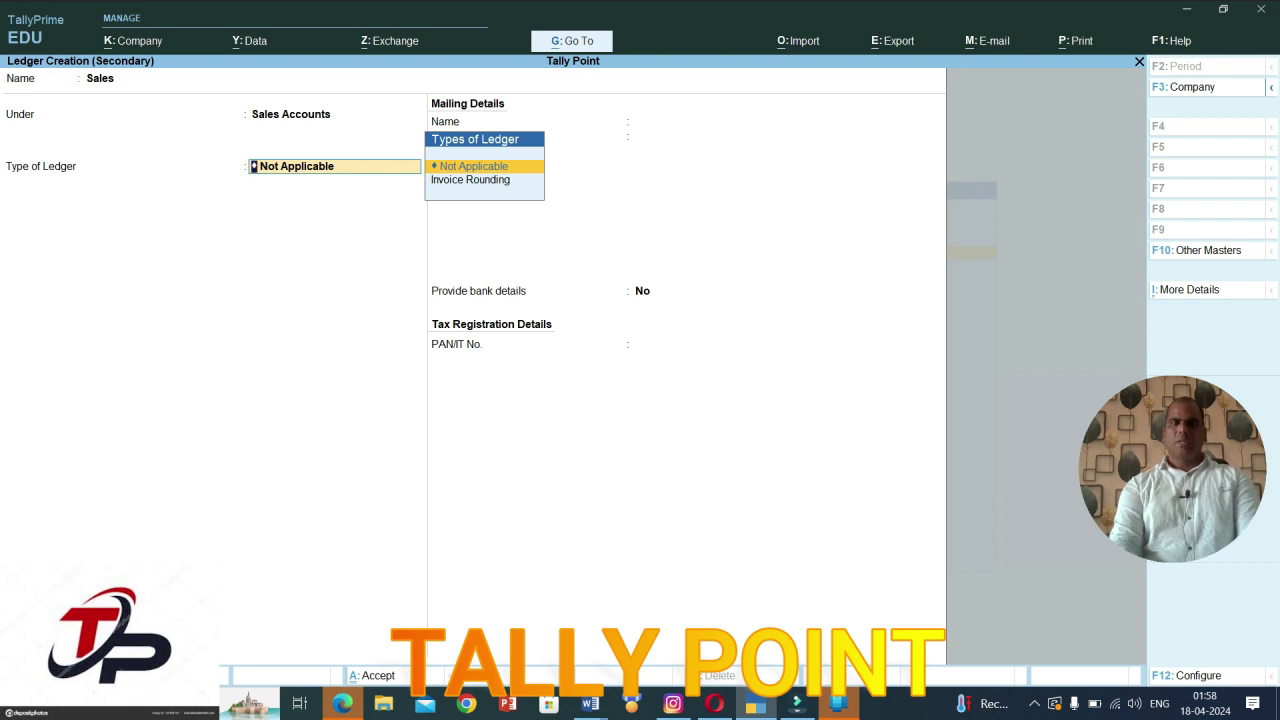
key("ctrl")
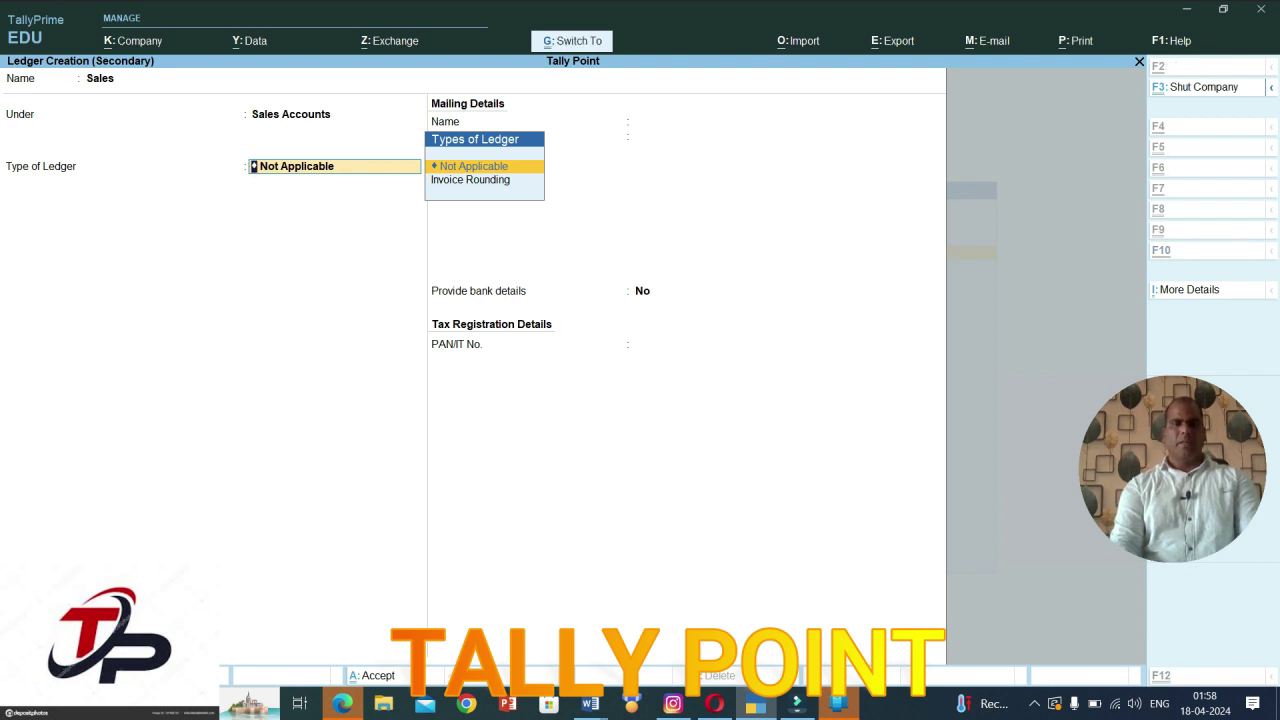
key("ctrl+a")
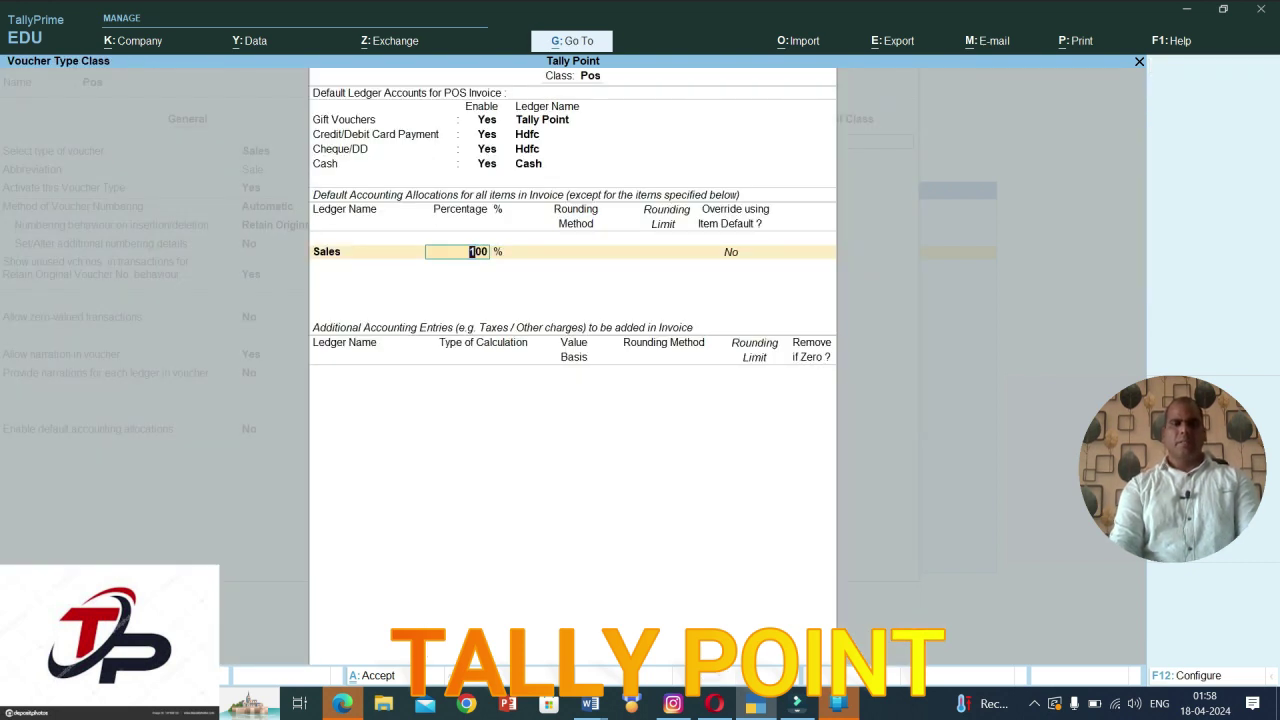
key("ctrl+a")
Step: Save the Pos voucher type and quit the unfinished master creation
key("ctrl")
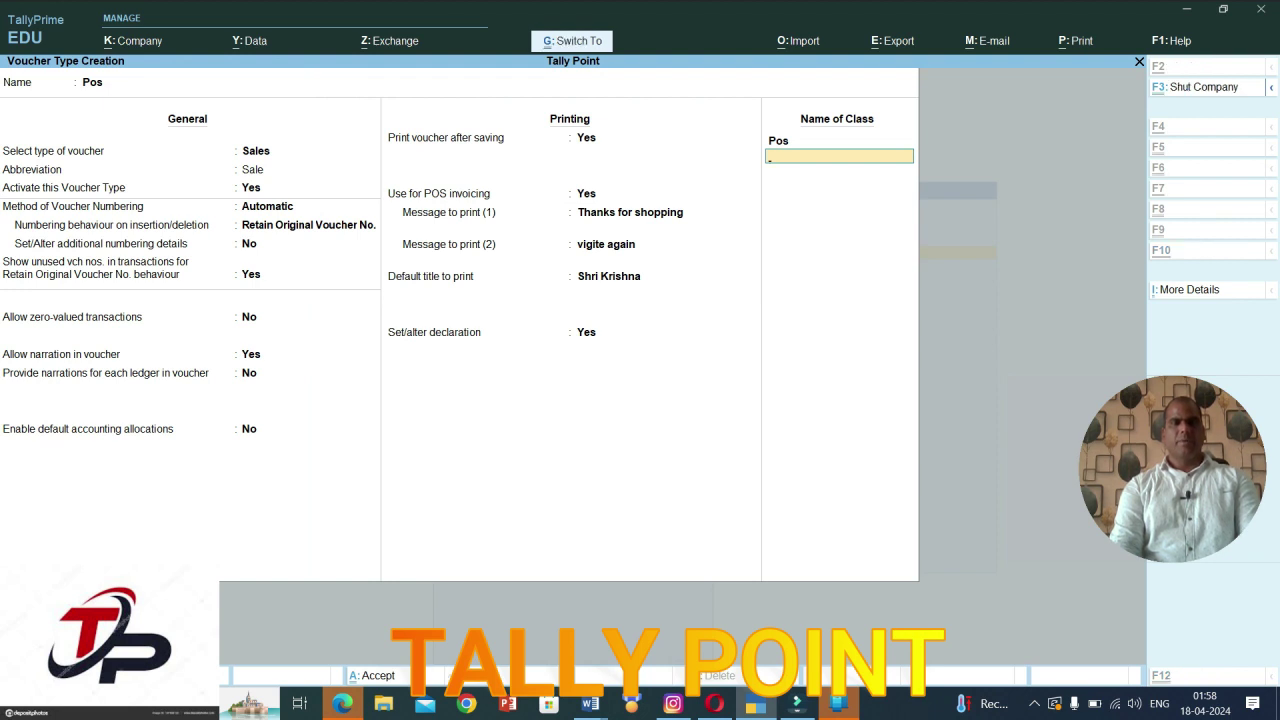
key("ctrl+a")
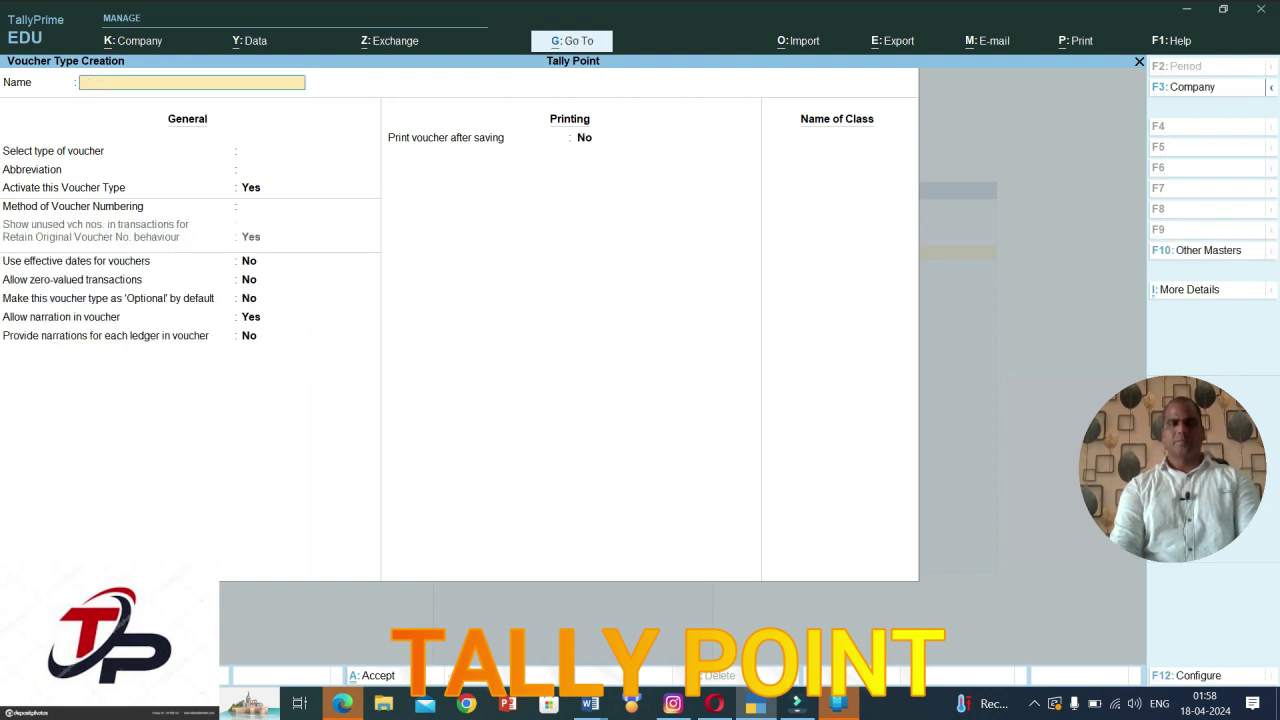
key("Escape")
key("Return")
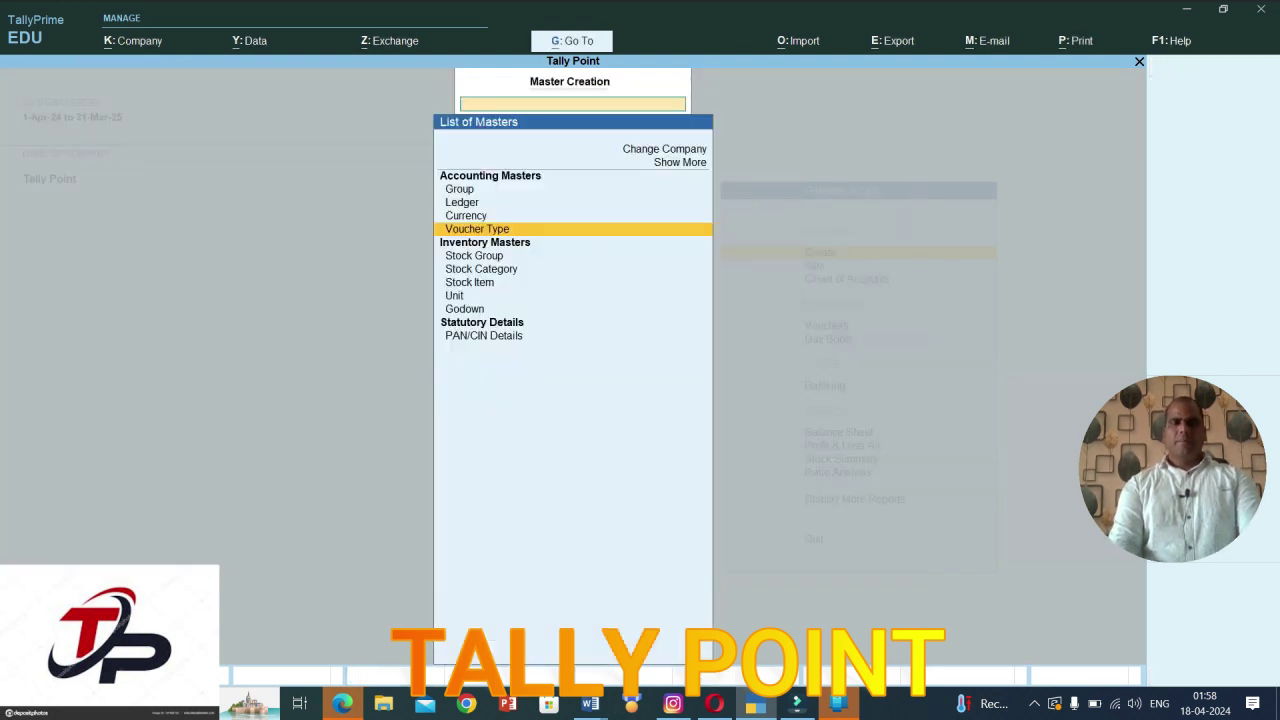
key("Escape")
Step: Start a new voucher using the Pos voucher type and Pos class
key("Down")
key("Down")
key("Down")
key("Return")
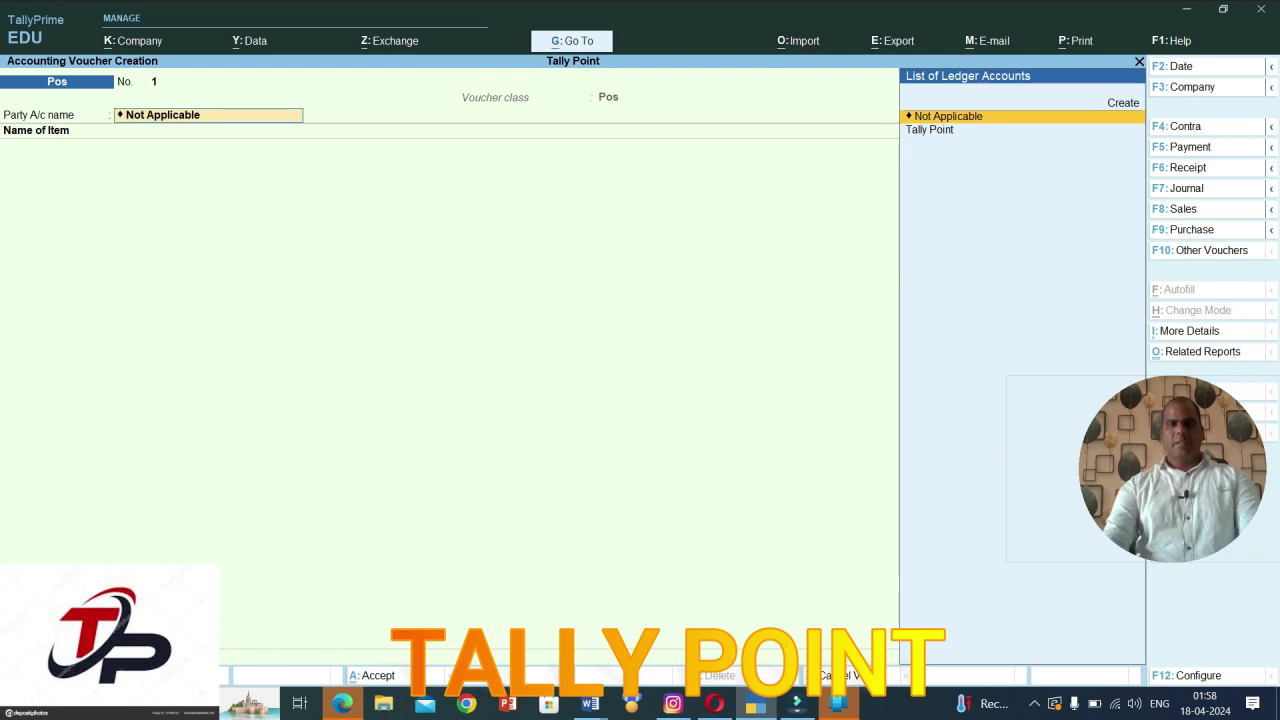
key("F9")
key("F8")
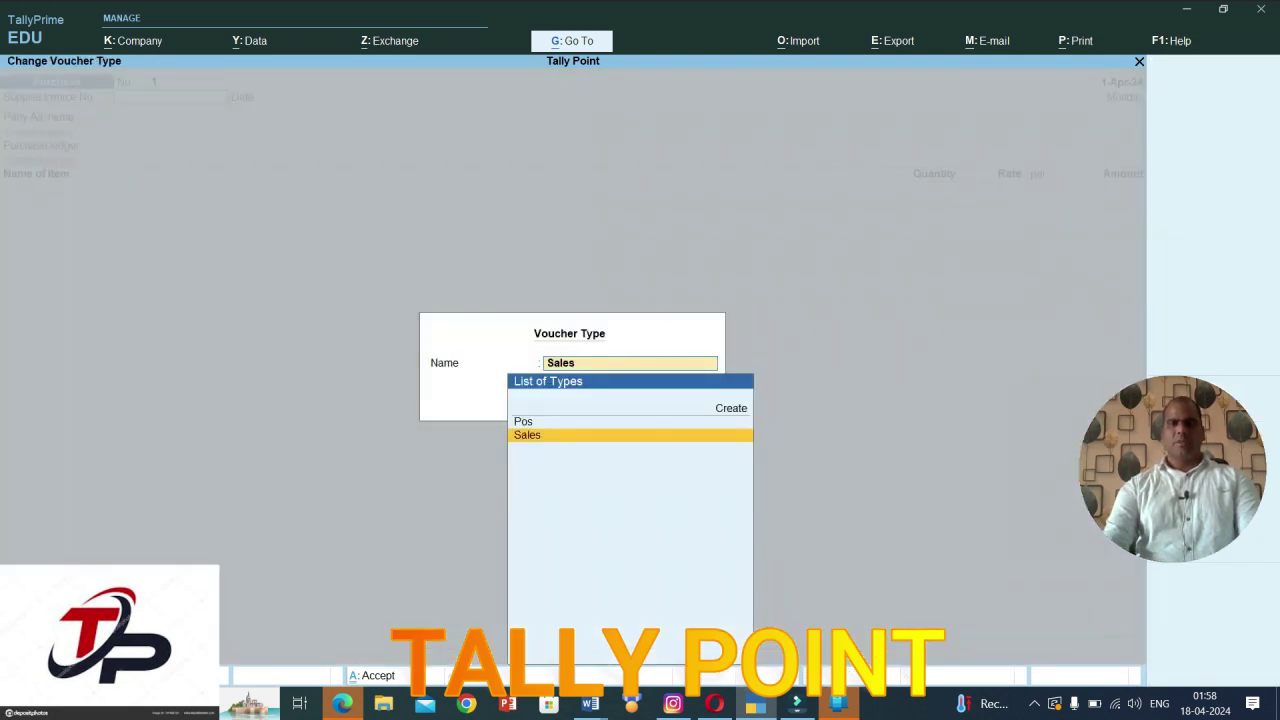
key("Up")
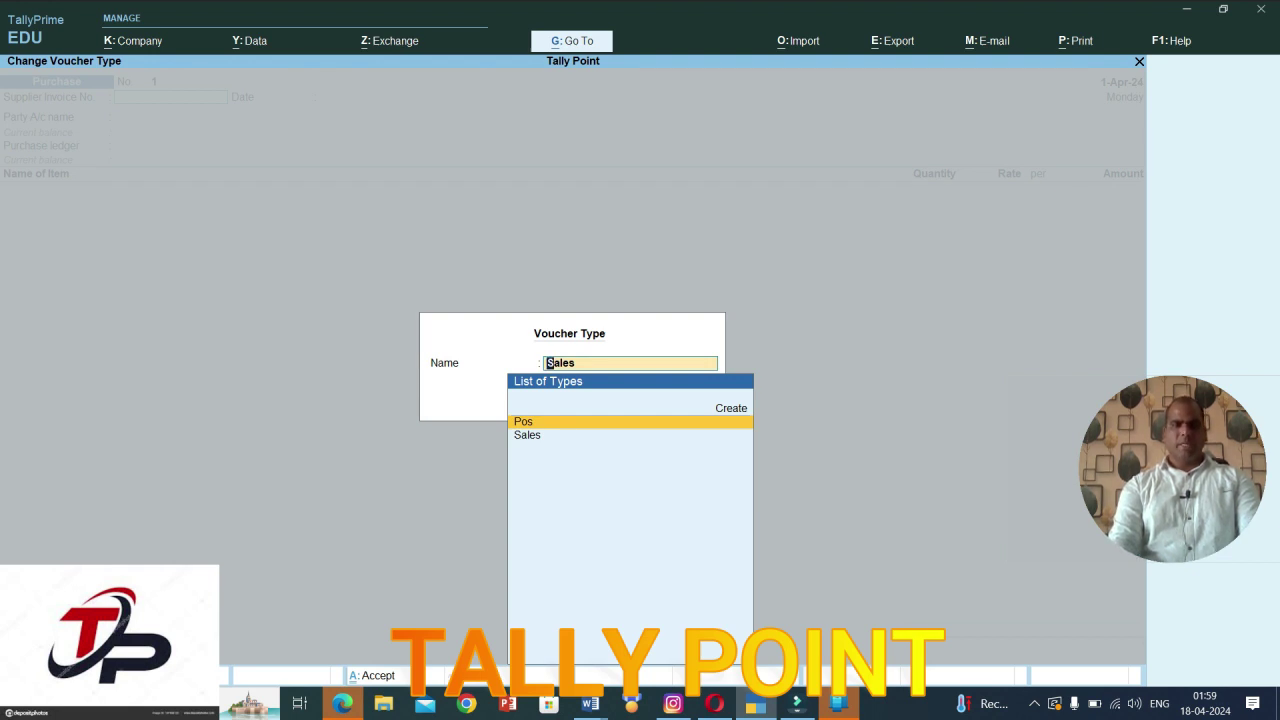
key("Return")
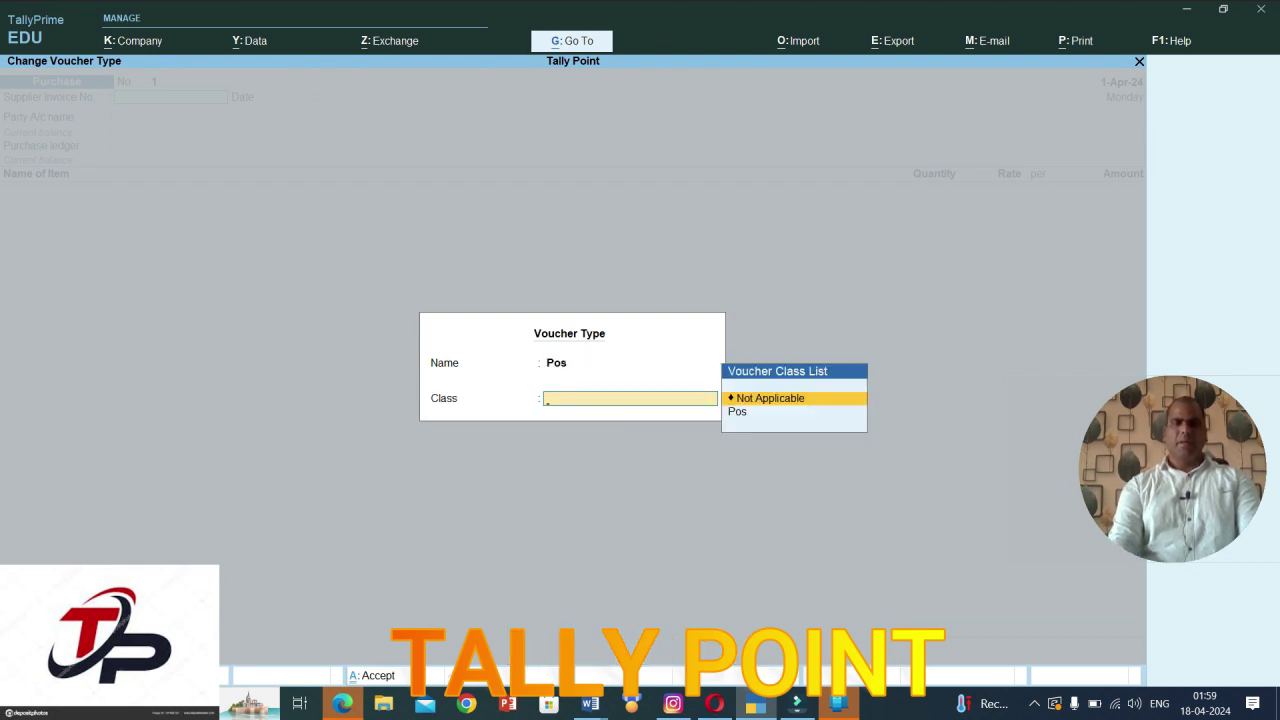
key("Down")
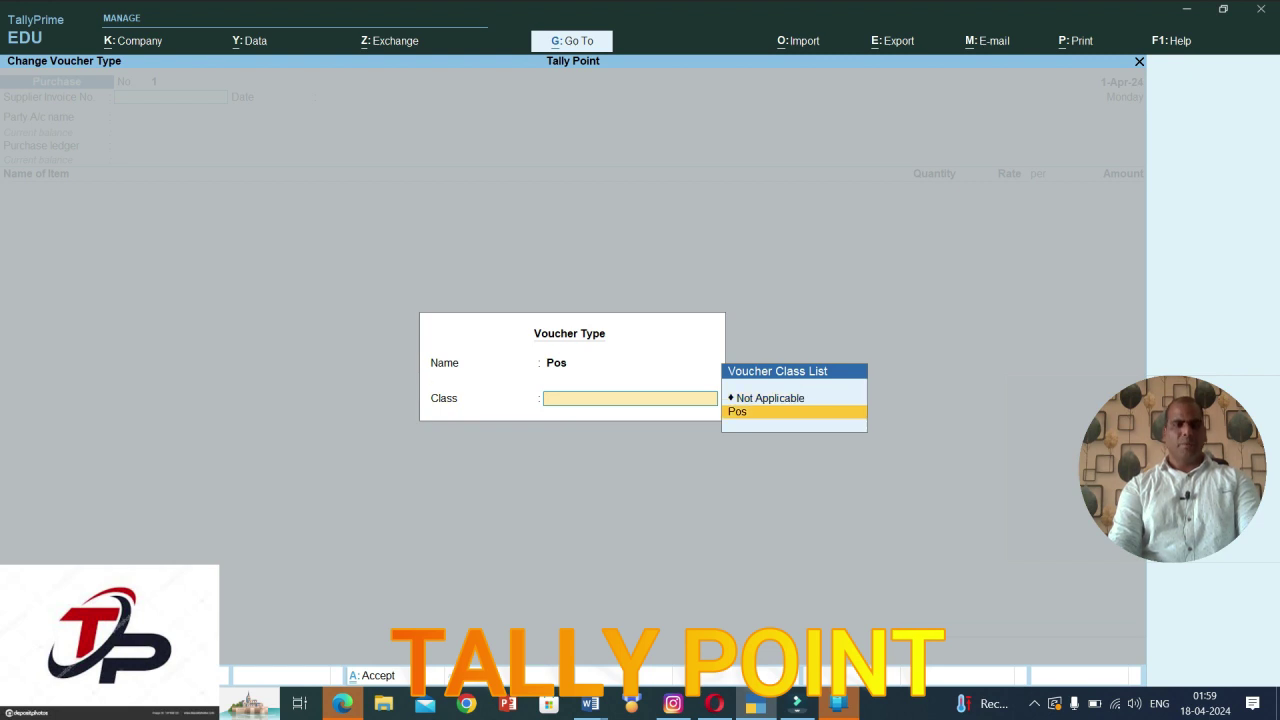
key("Return")
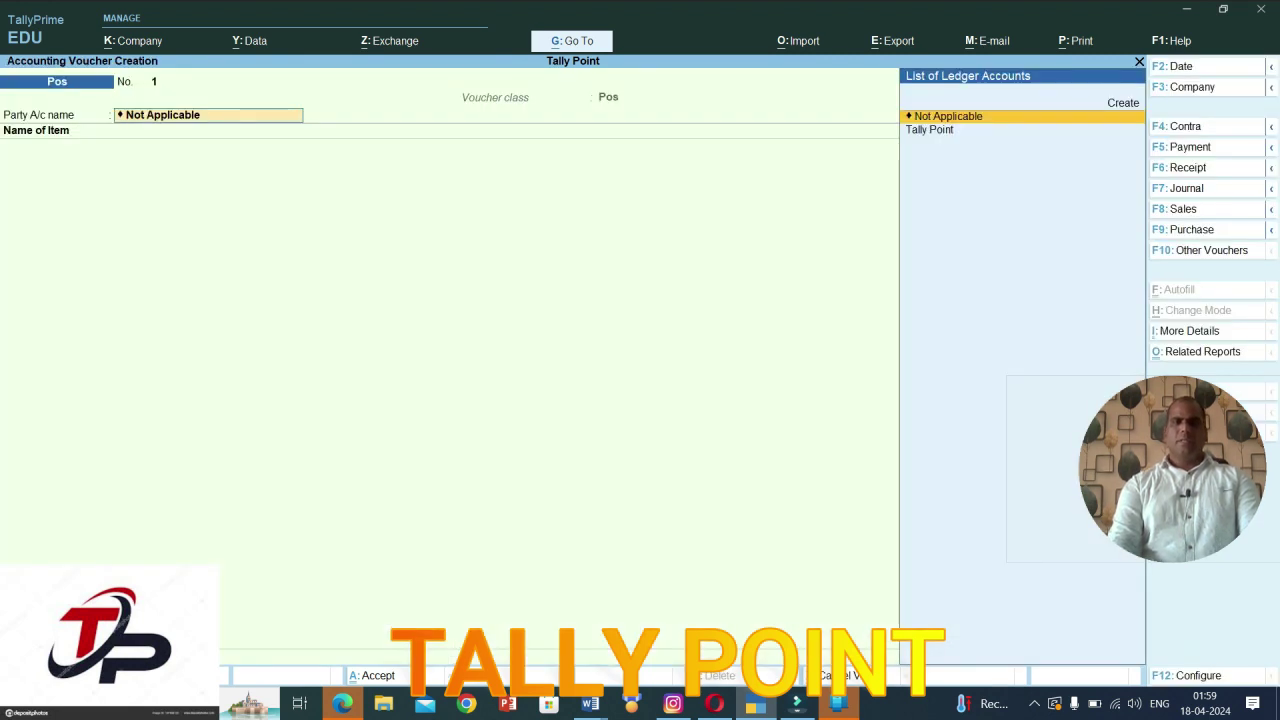
Step: Create the customer's ledger under Sundry Debtors and set it as the voucher's party account
key("alt+c")
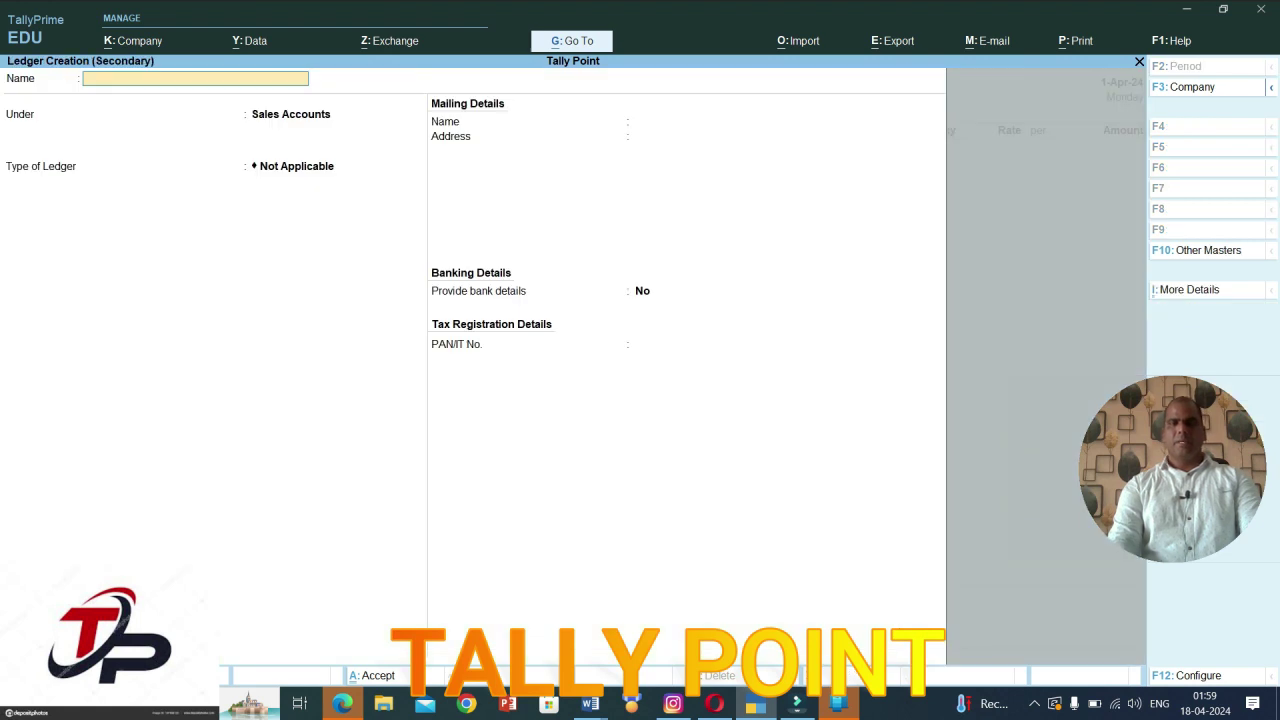
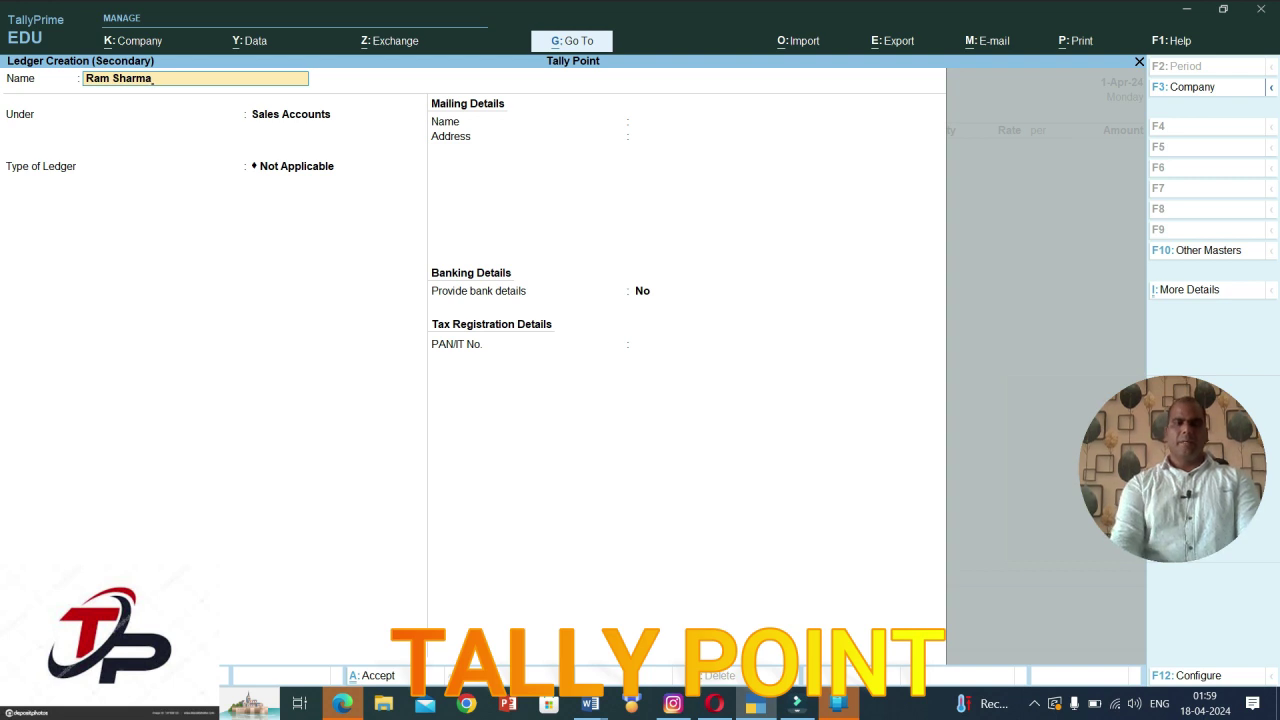
key("Return")
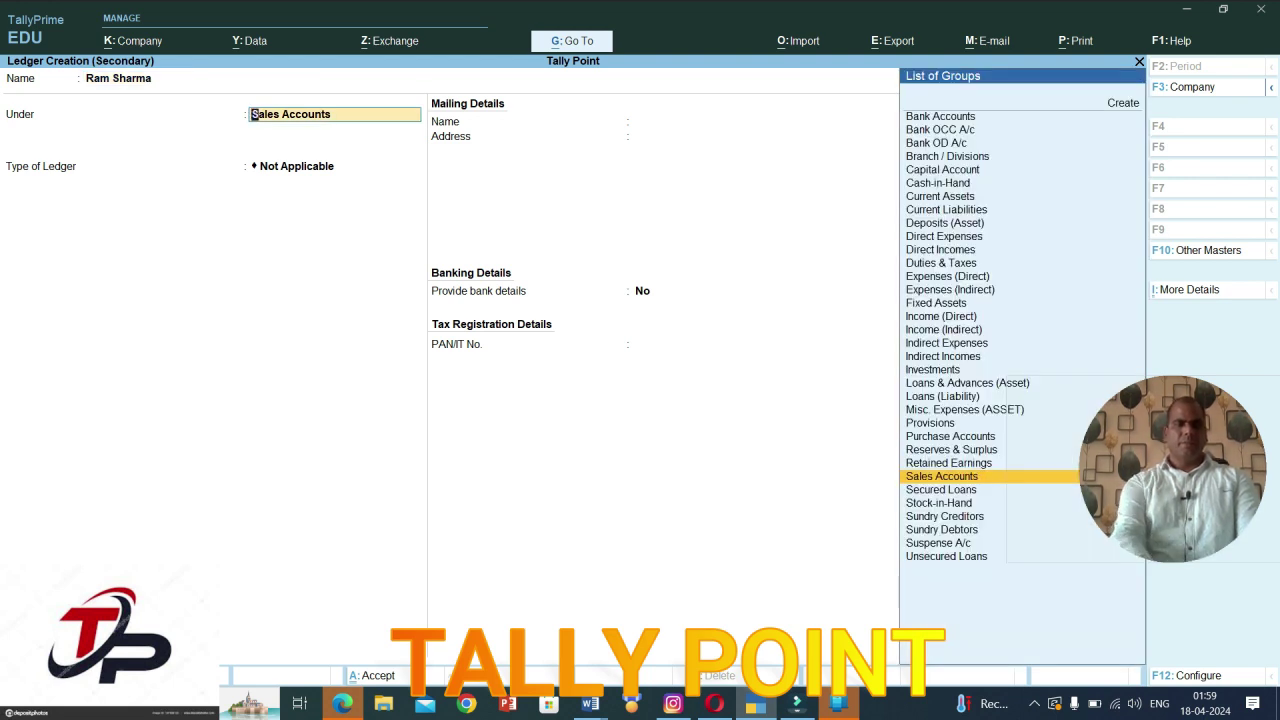
type("S")
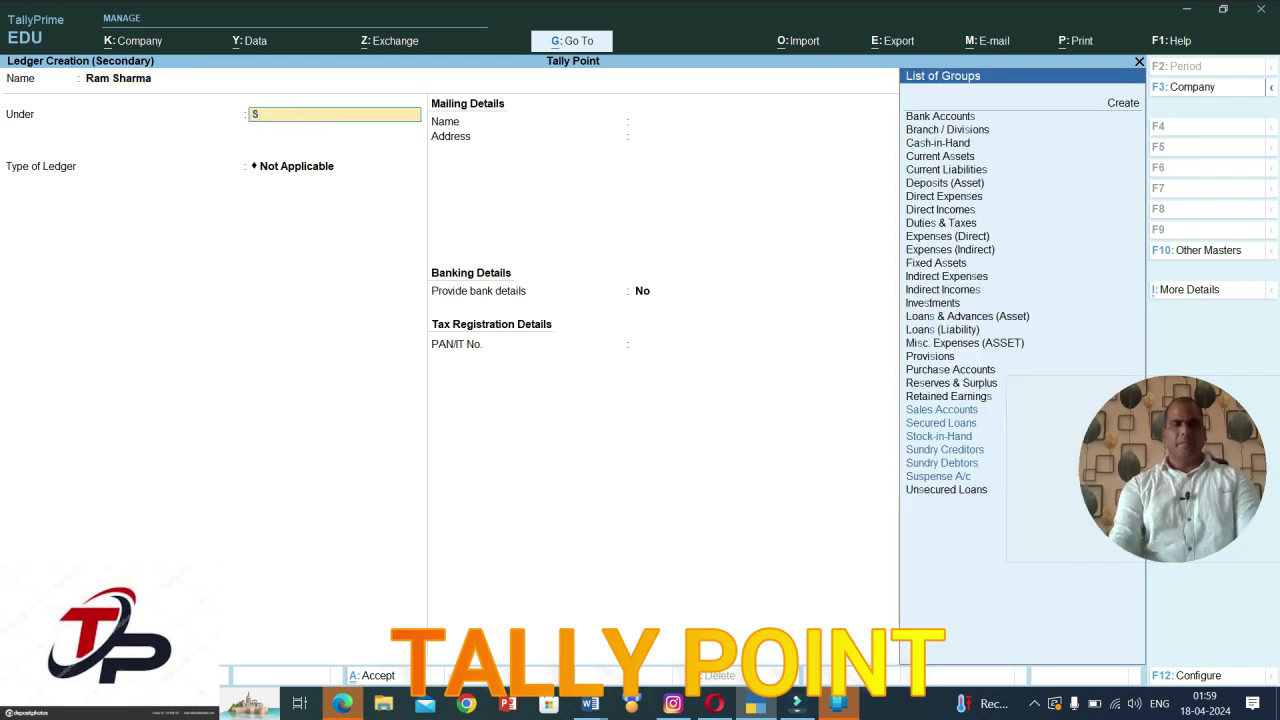
type("u")
key("Down")
key("Down")
key("Down")
key("Up")
key("Return")
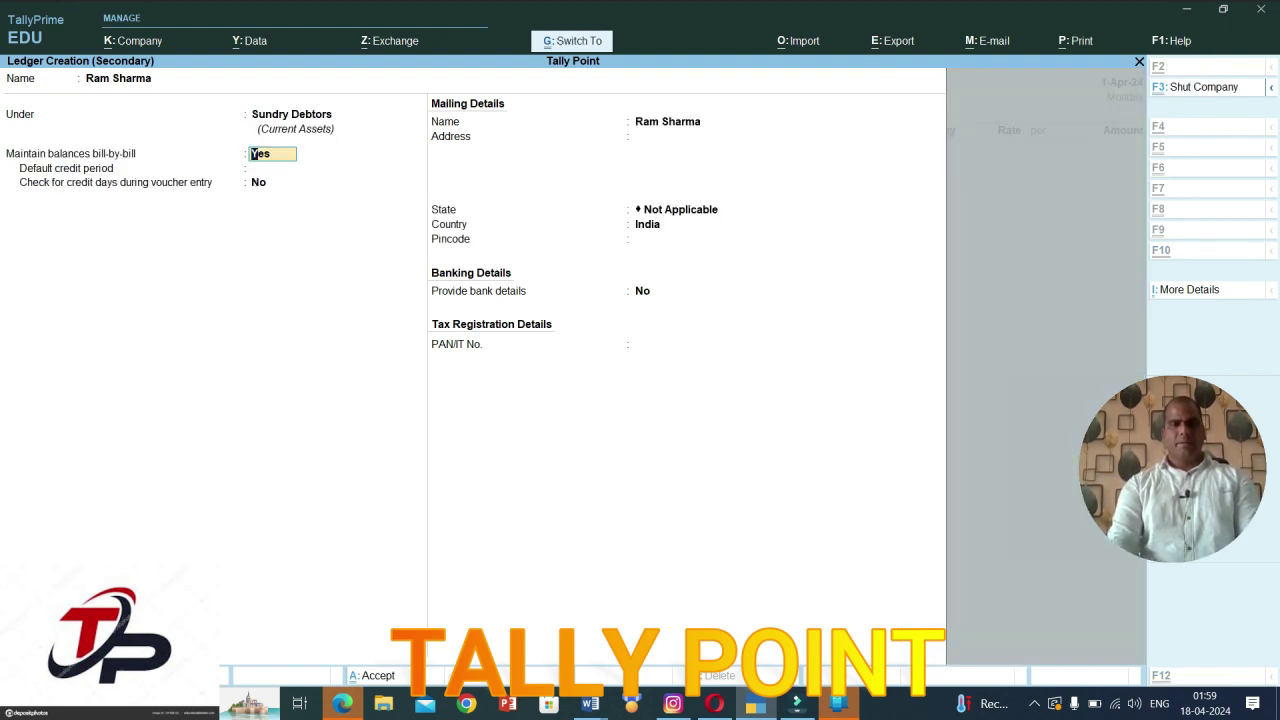
key("ctrl+a")
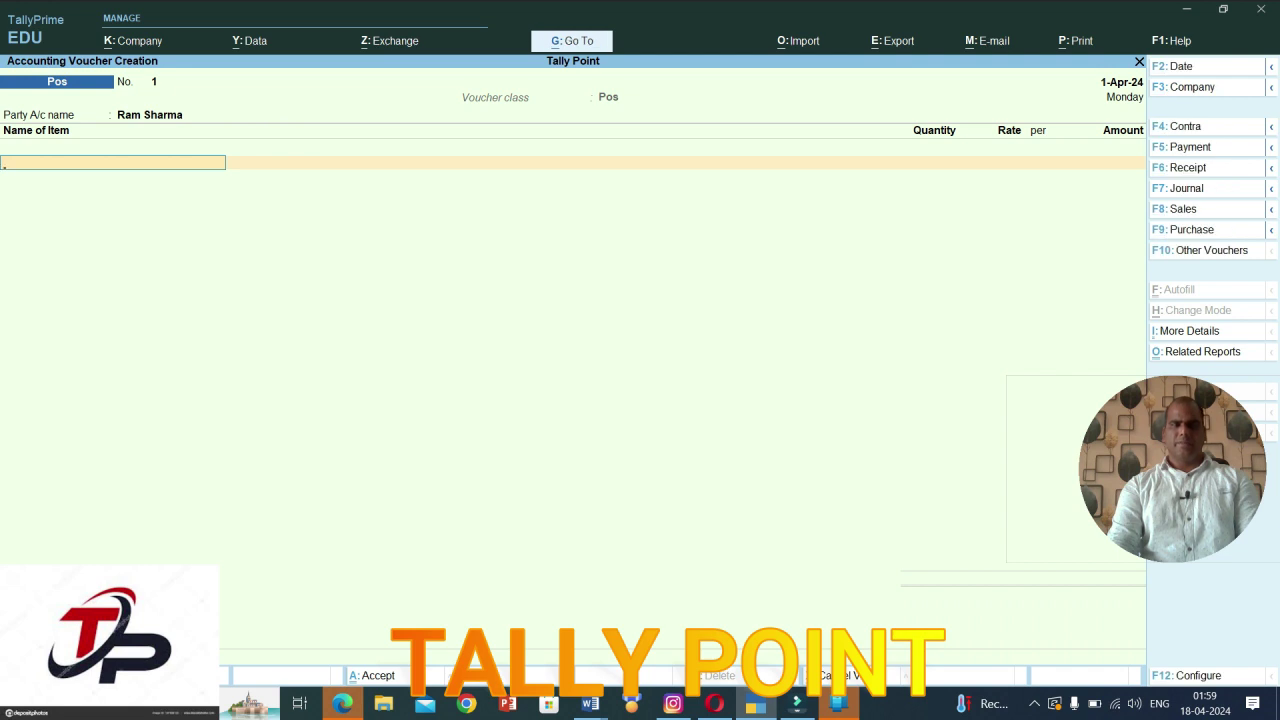
Step: Create stock item Shirt under Primary with a new unit pcs
key("alt+c")
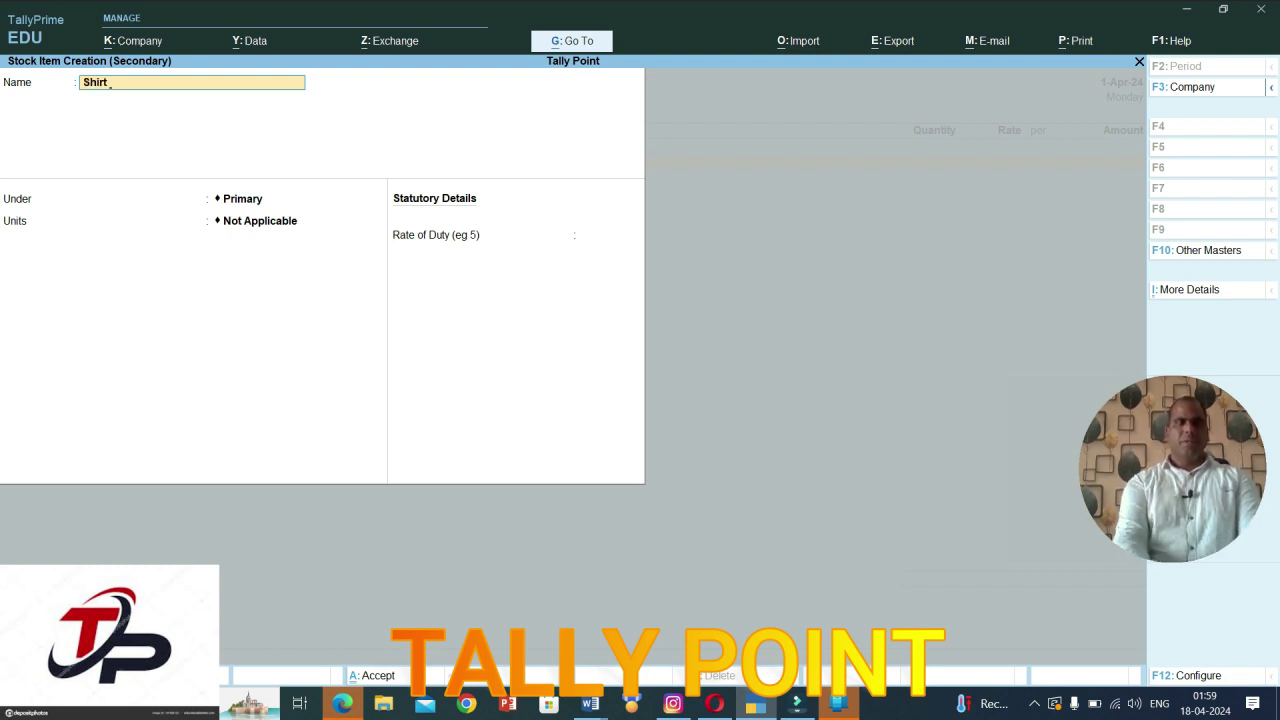
key("Return")
key("Return")
key("alt+c")
type("pcs")
key("Return")
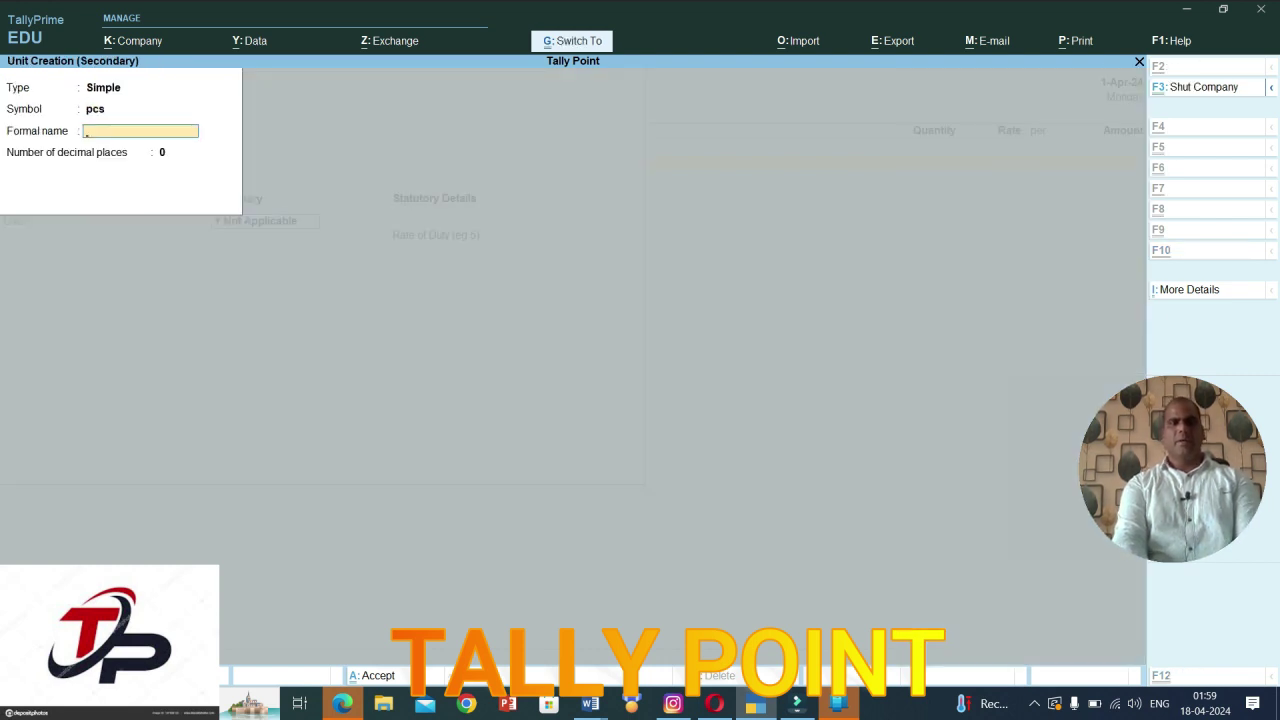
key("ctrl+a")
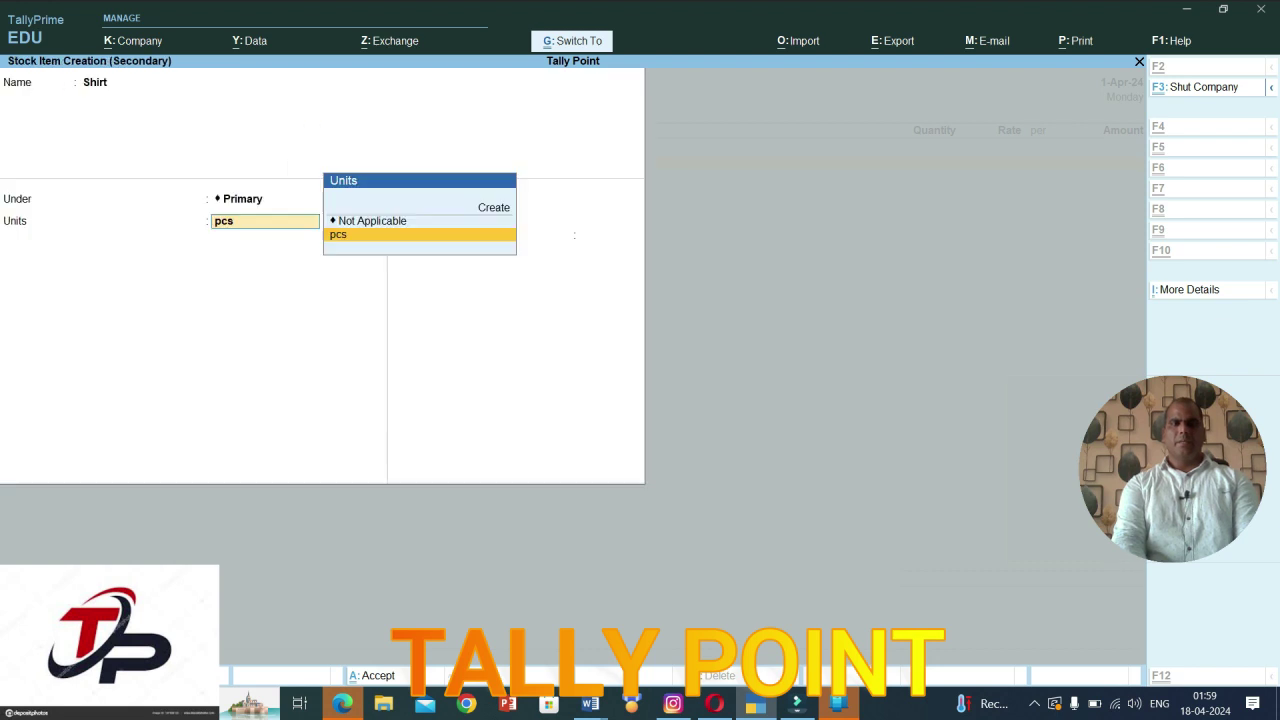
key("Return")
key("ctrl")
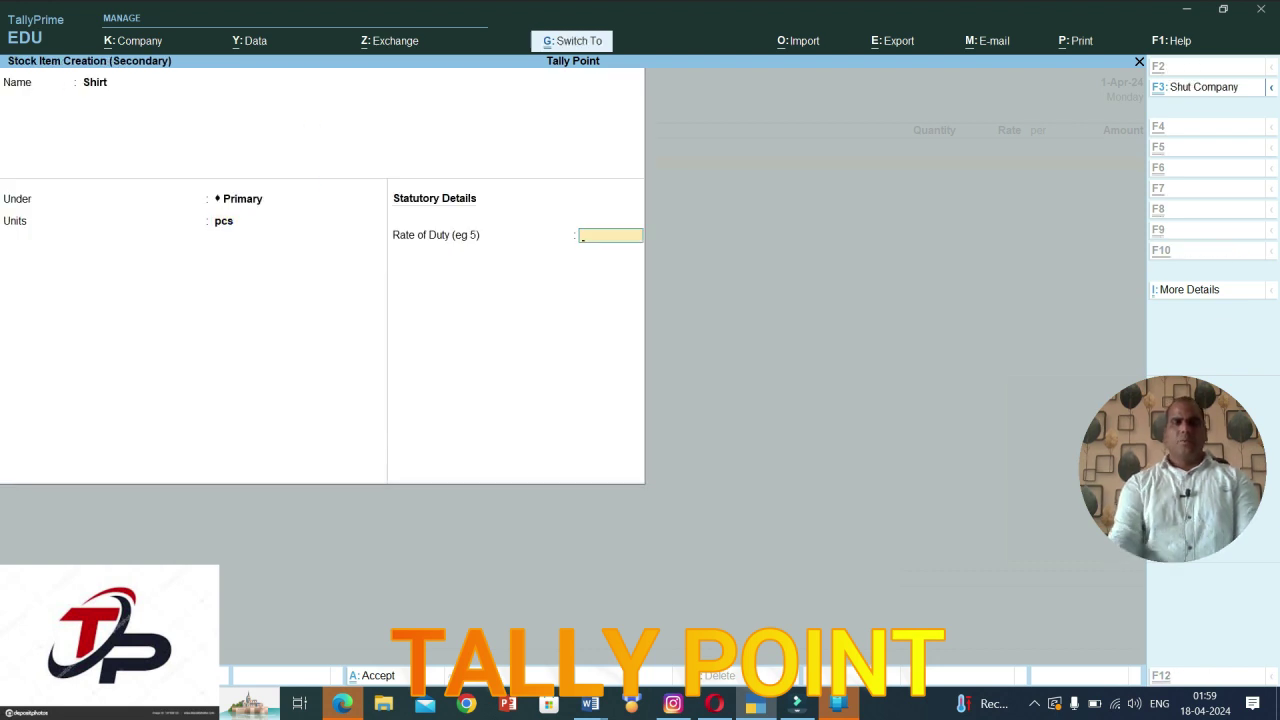
key("ctrl+a")
Step: Enter Shirt as 10 pcs at 499, totalling 4,990.00, and start a new item line
key("BackSpace")
type("10")
key("Return")
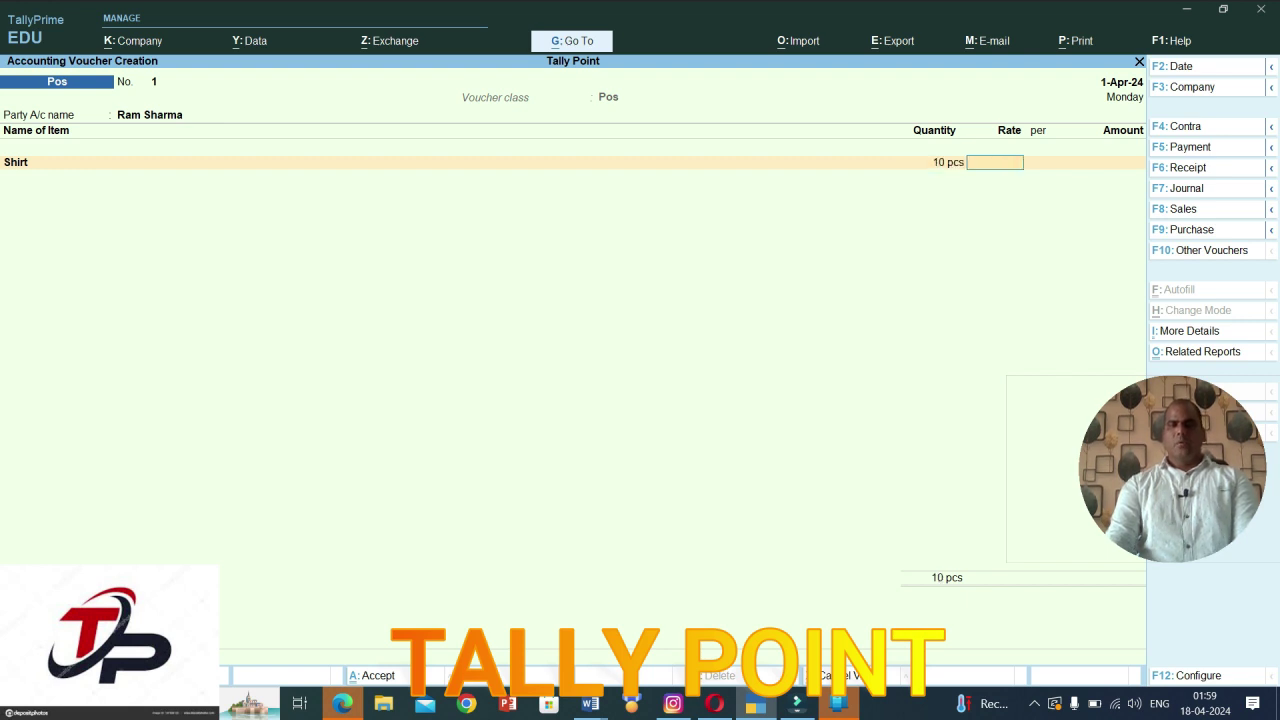
type("90")
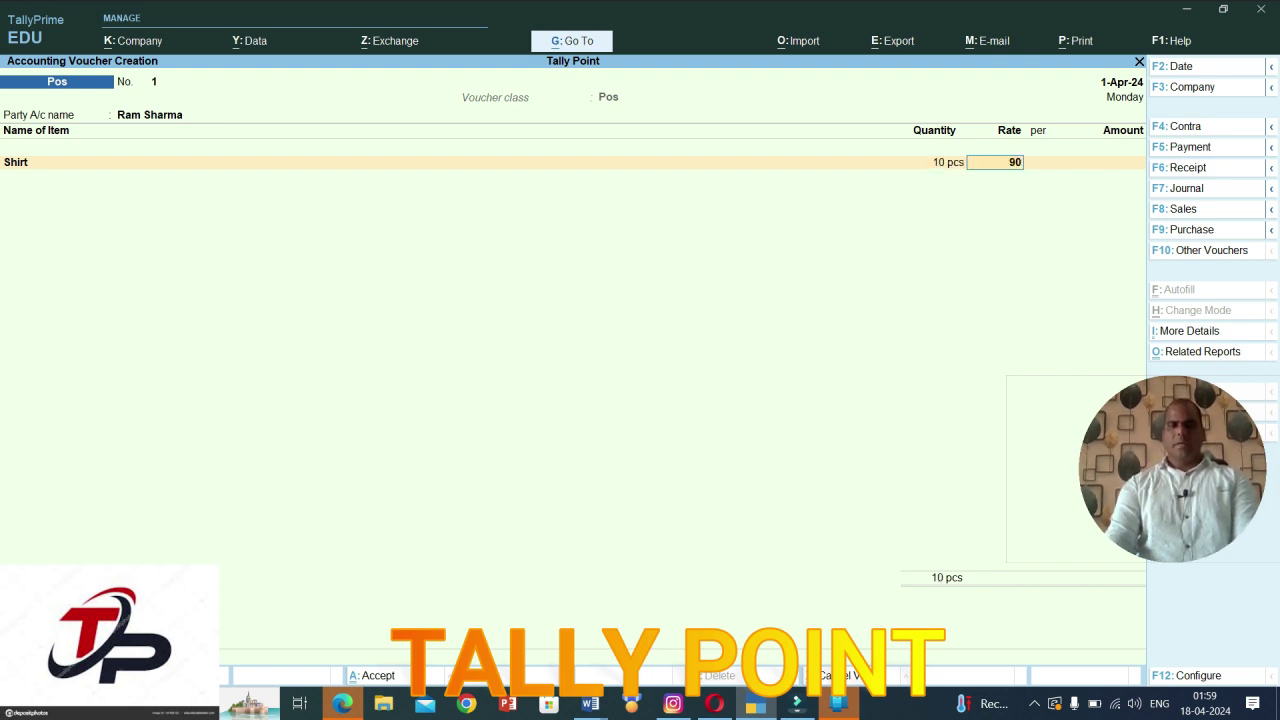
key("BackSpace")
key("BackSpace")
type("4,9")
type("99")
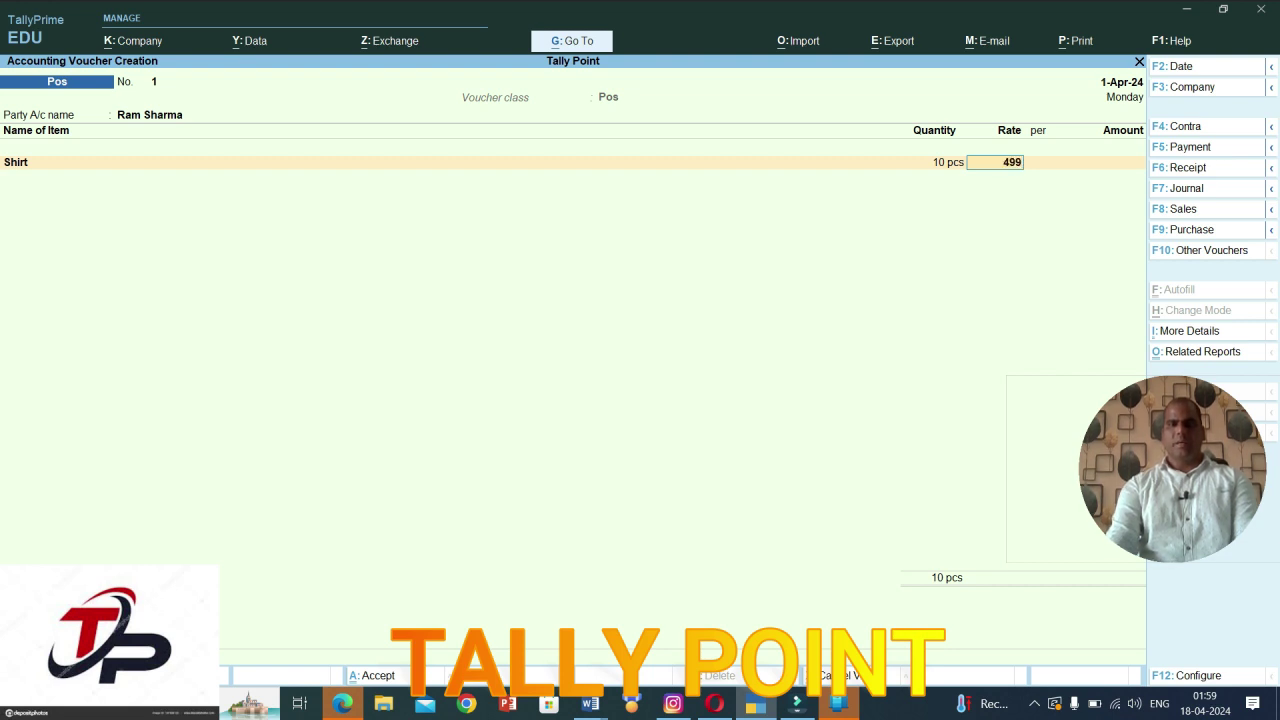
key("Return")
key("Return")
key("Return")
key("Return")
key("BackSpace")
key("BackSpace")
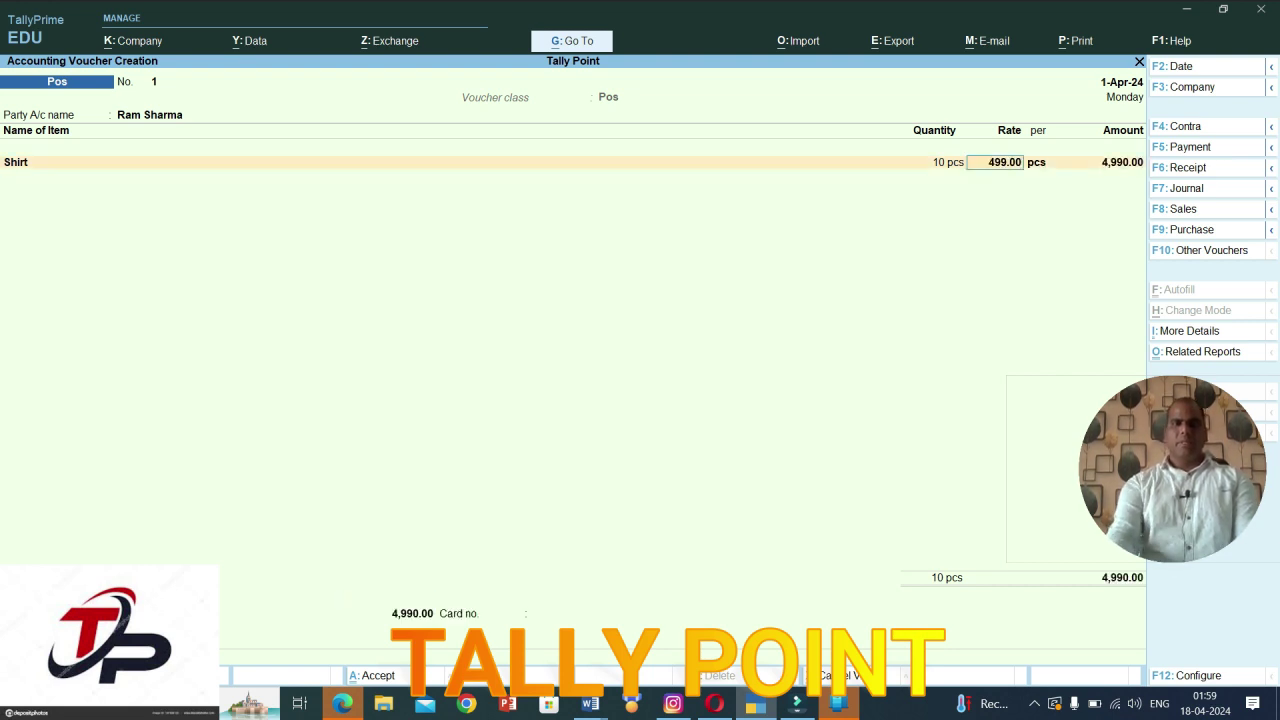
key("Return")
key("Return")
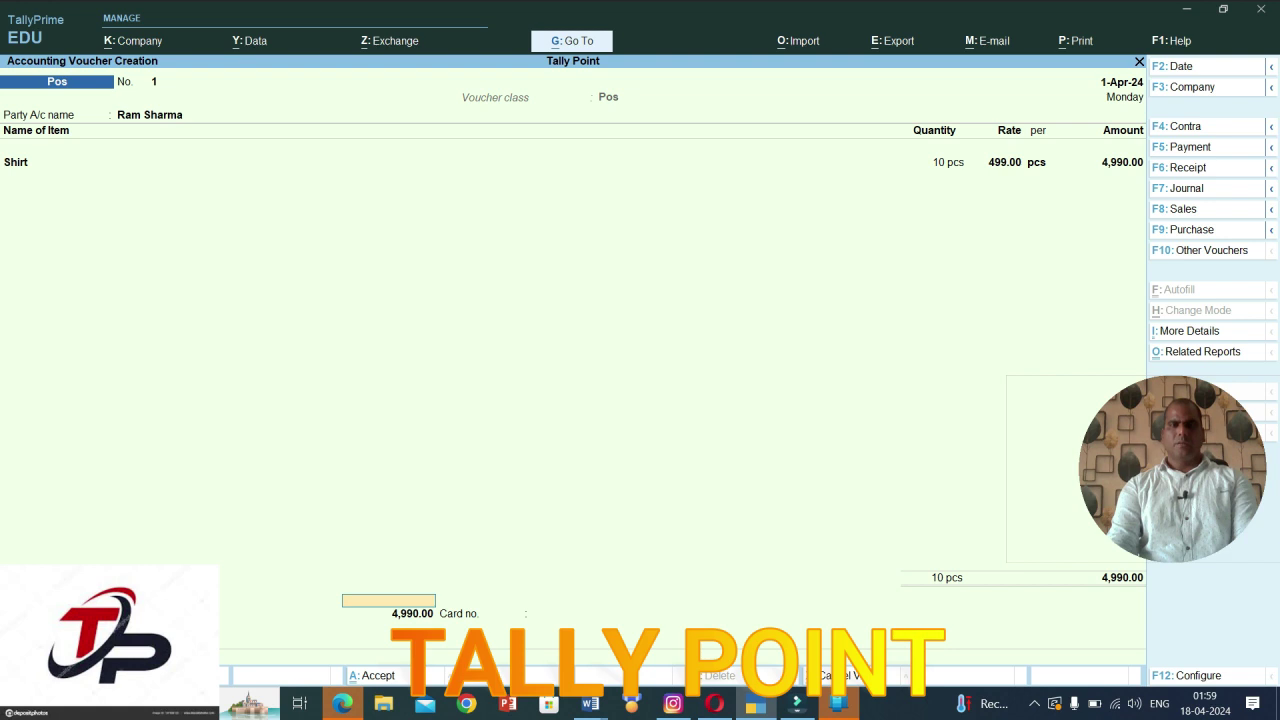
key("BackSpace")
key("BackSpace")
key("Return")
key("Return")
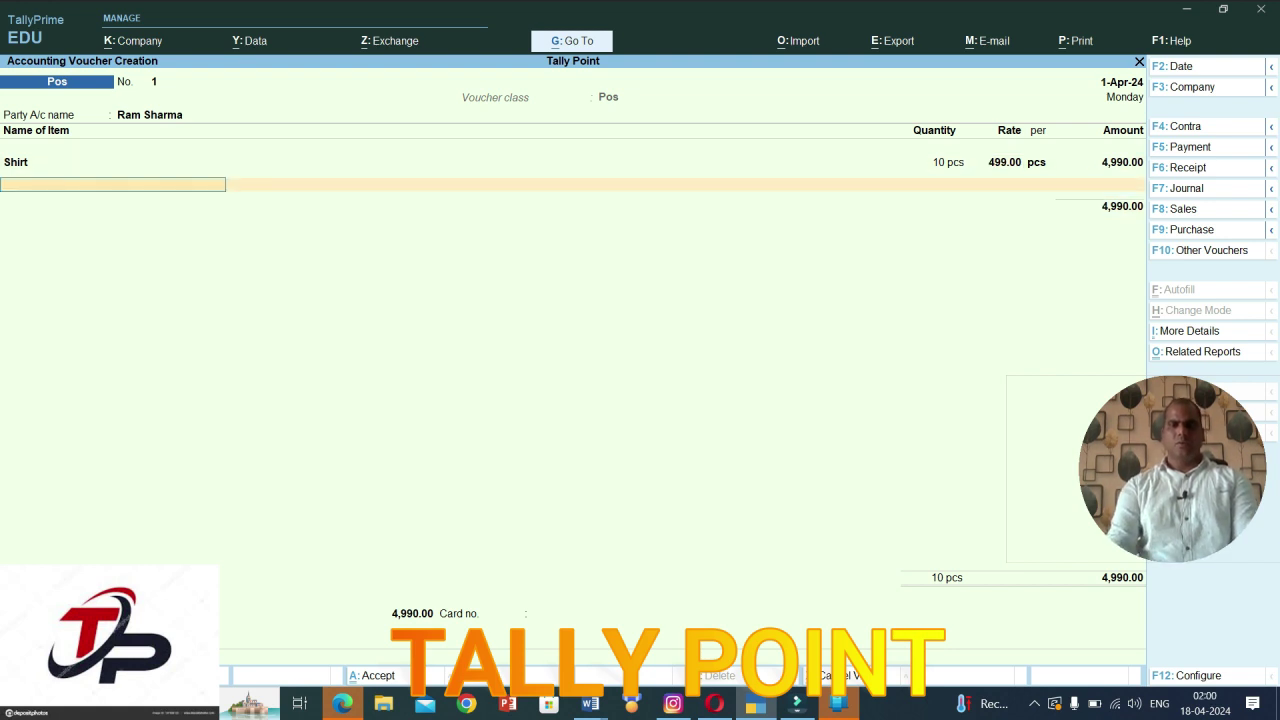
key("alt+c")
Step: Create stock item Jeansh under Primary with unit pcs
type("Jeansh")
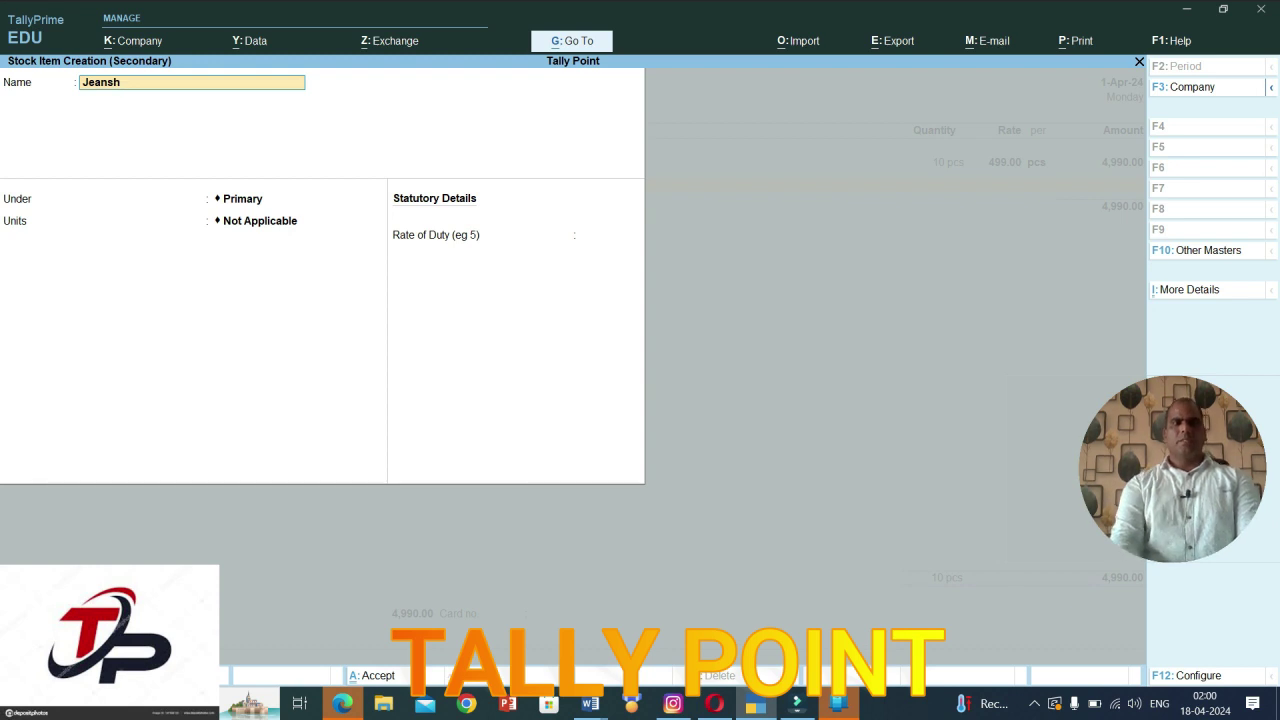
key("Return")
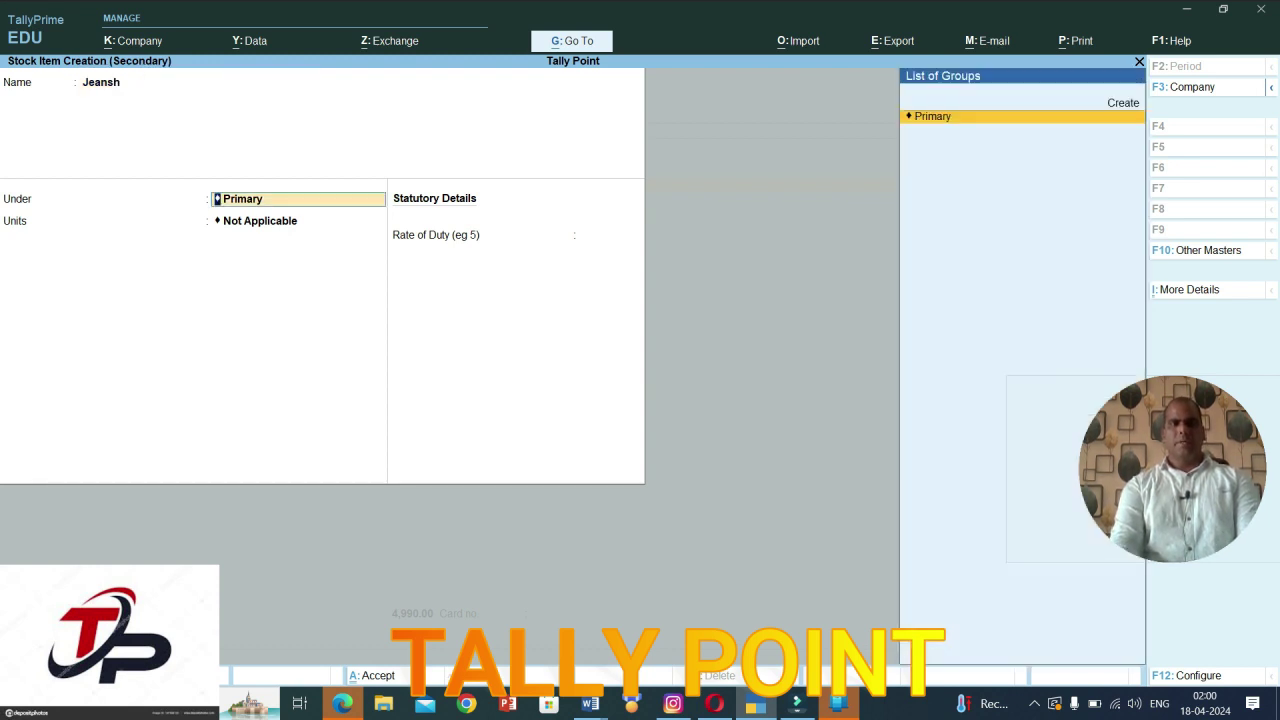
key("Return")
key("Down")
key("Return")
key("ctrl")
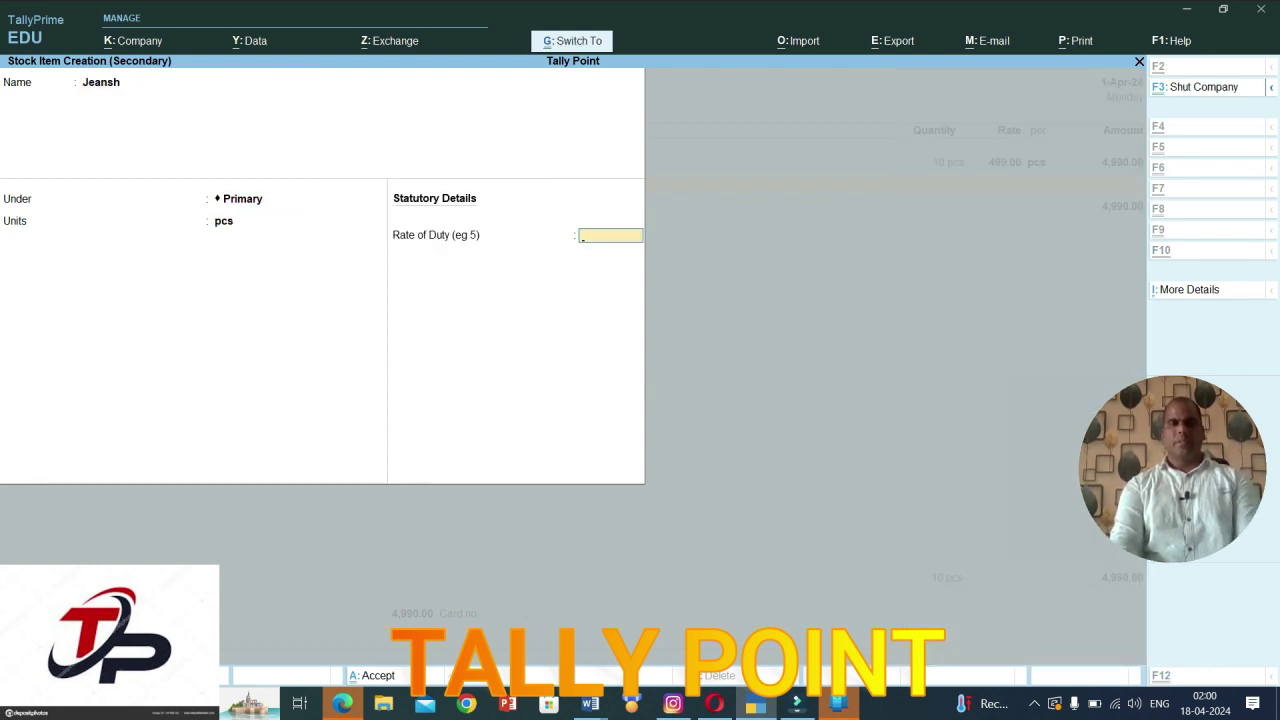
key("ctrl+a")
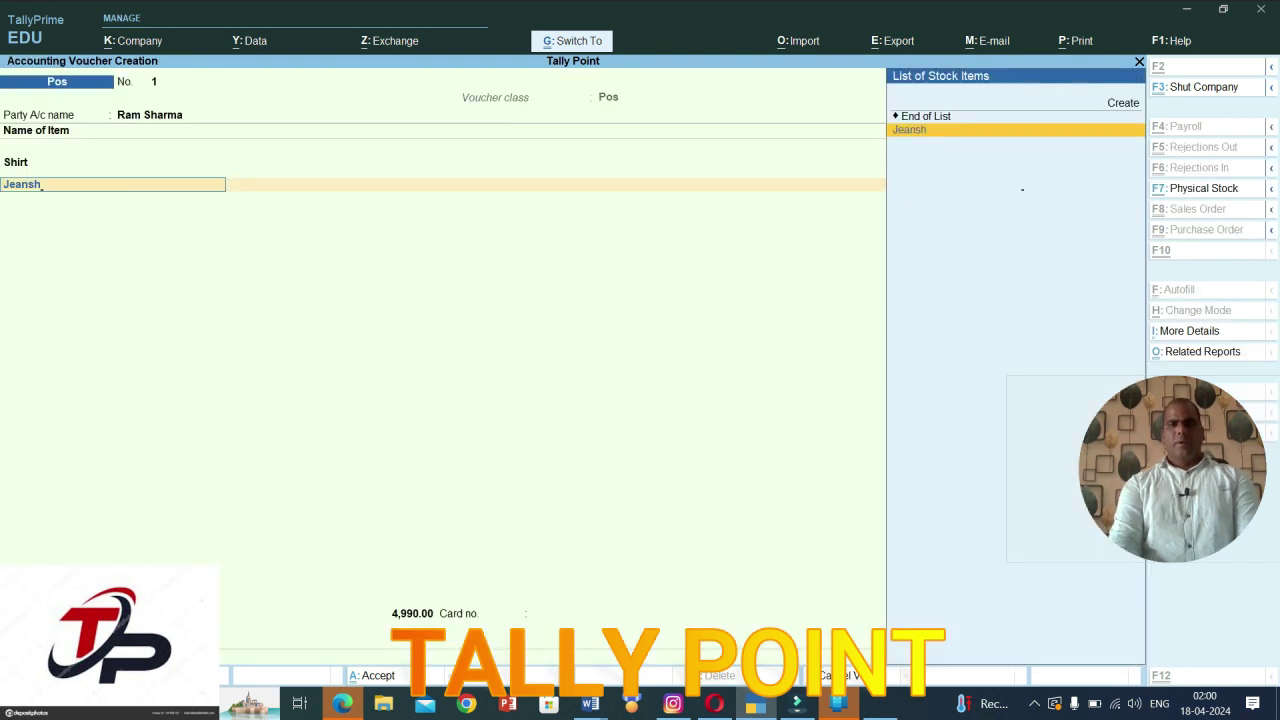
Step: Add Jeansh as 10 pcs at 699 (6,990), bringing the total to 11,980.00
key("Return")
key("BackSpace")
type("10")
key("Return")
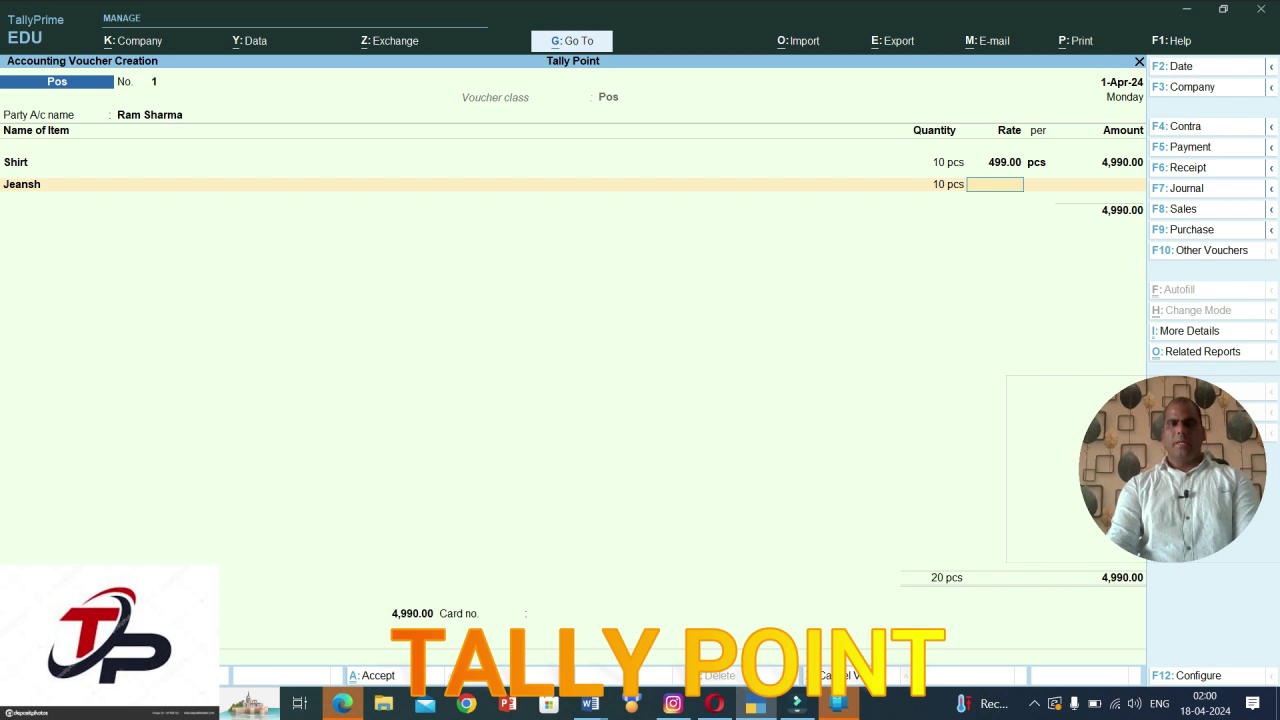
type("699")
key("Return")
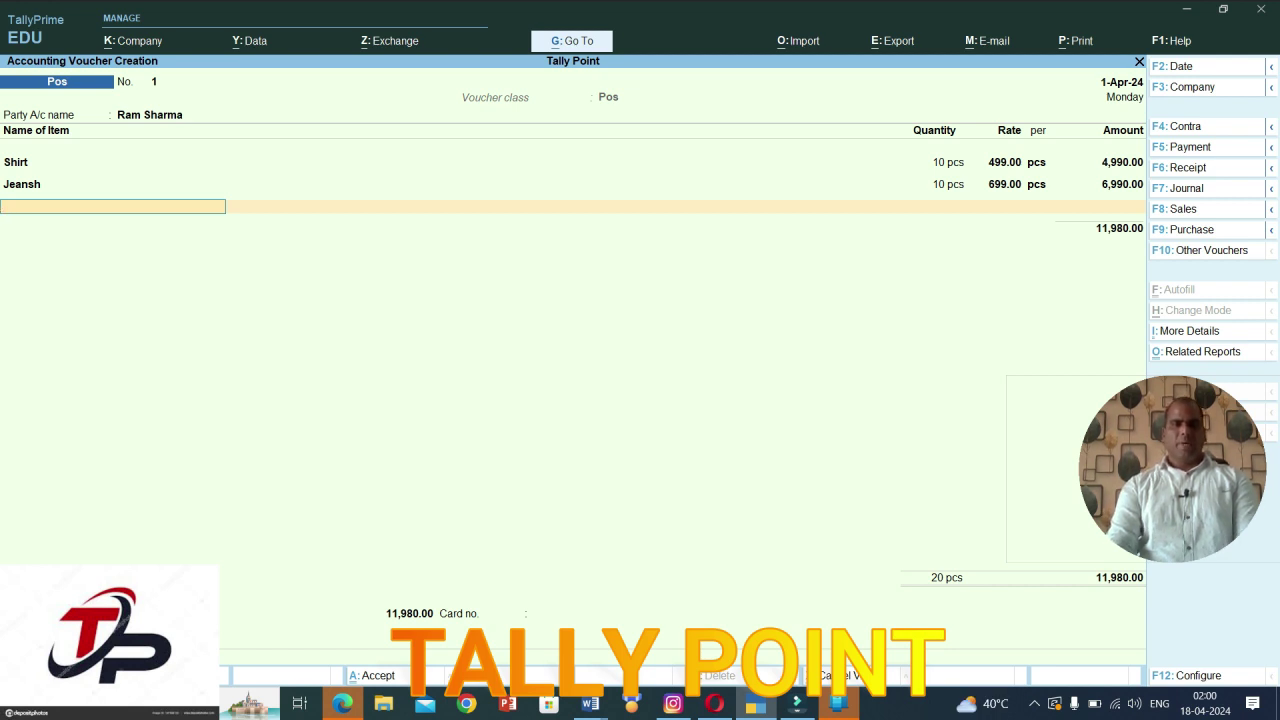
key("Return")
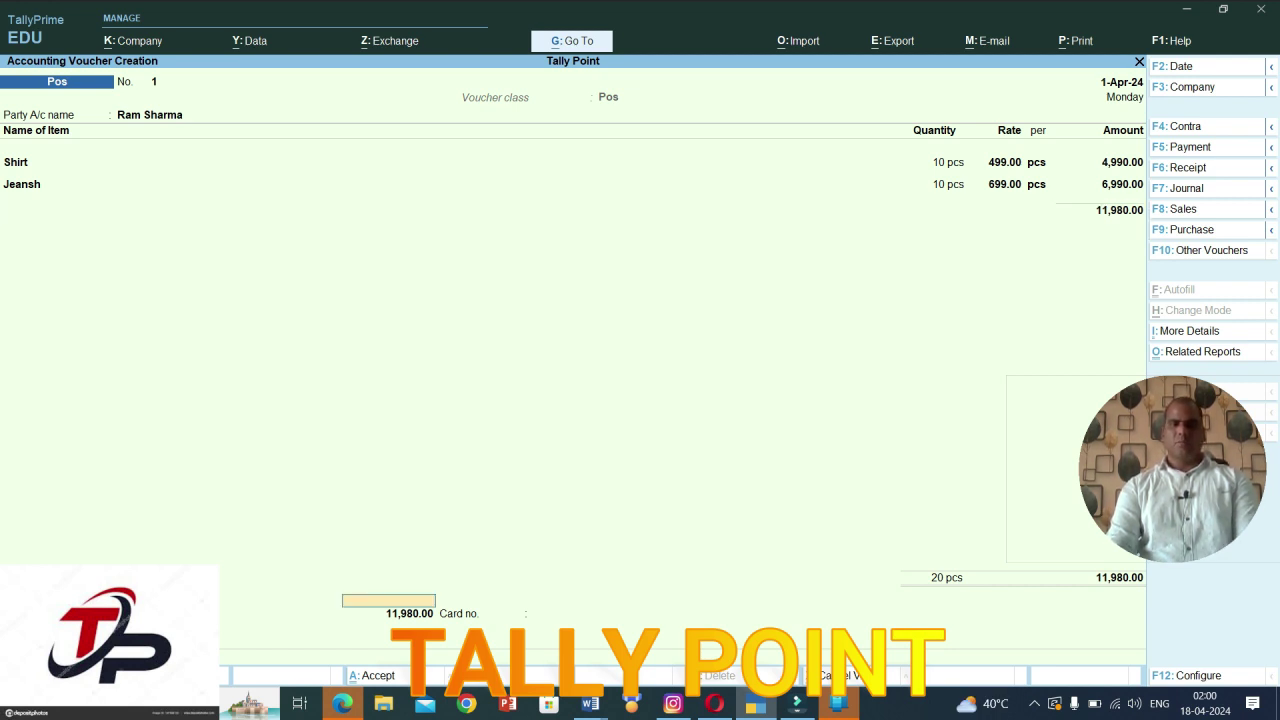
Step: Enter 1,000 by gift voucher and 5,000 by card with its card number, then begin the cheque amount
type("1000")
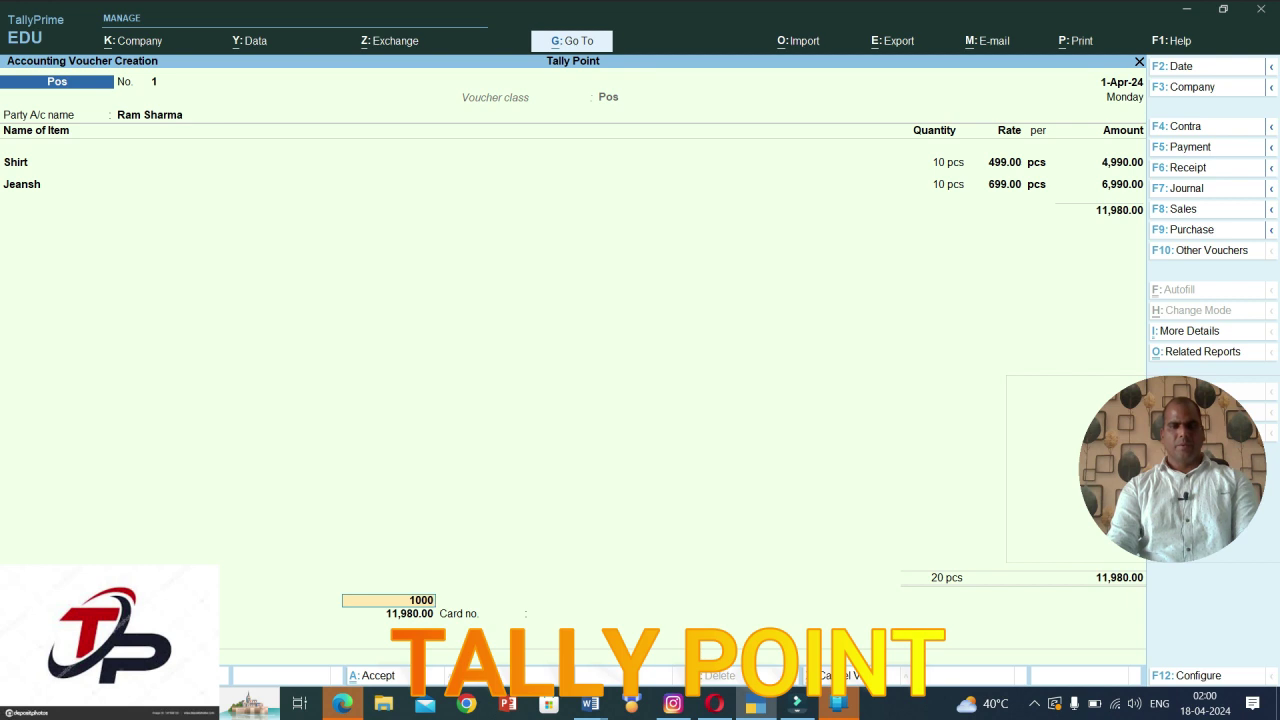
key("Return")
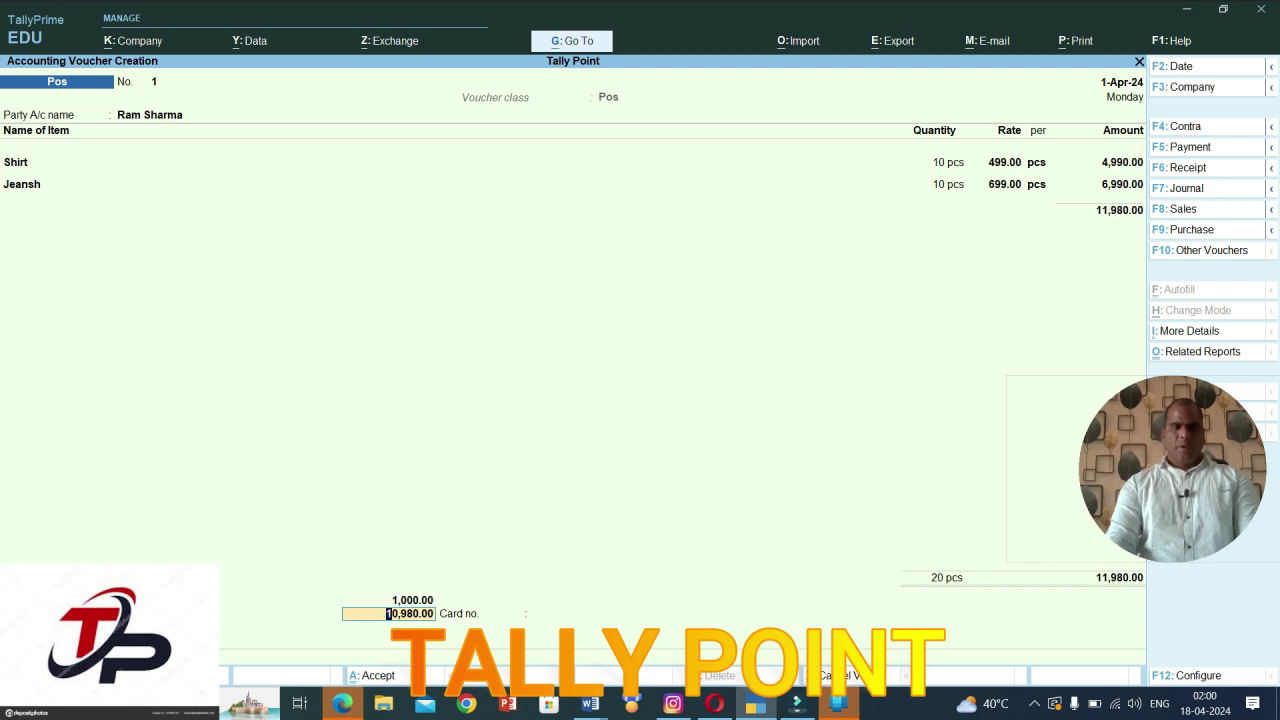
type("5000")
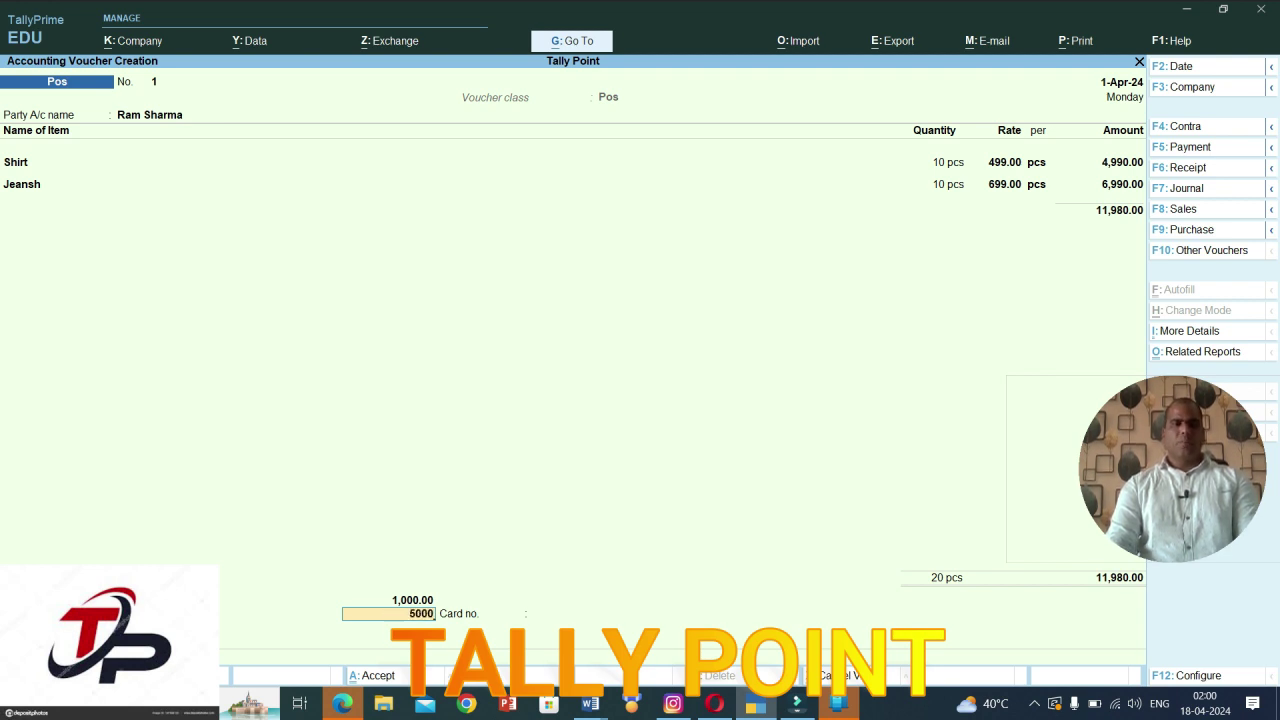
key("Up")
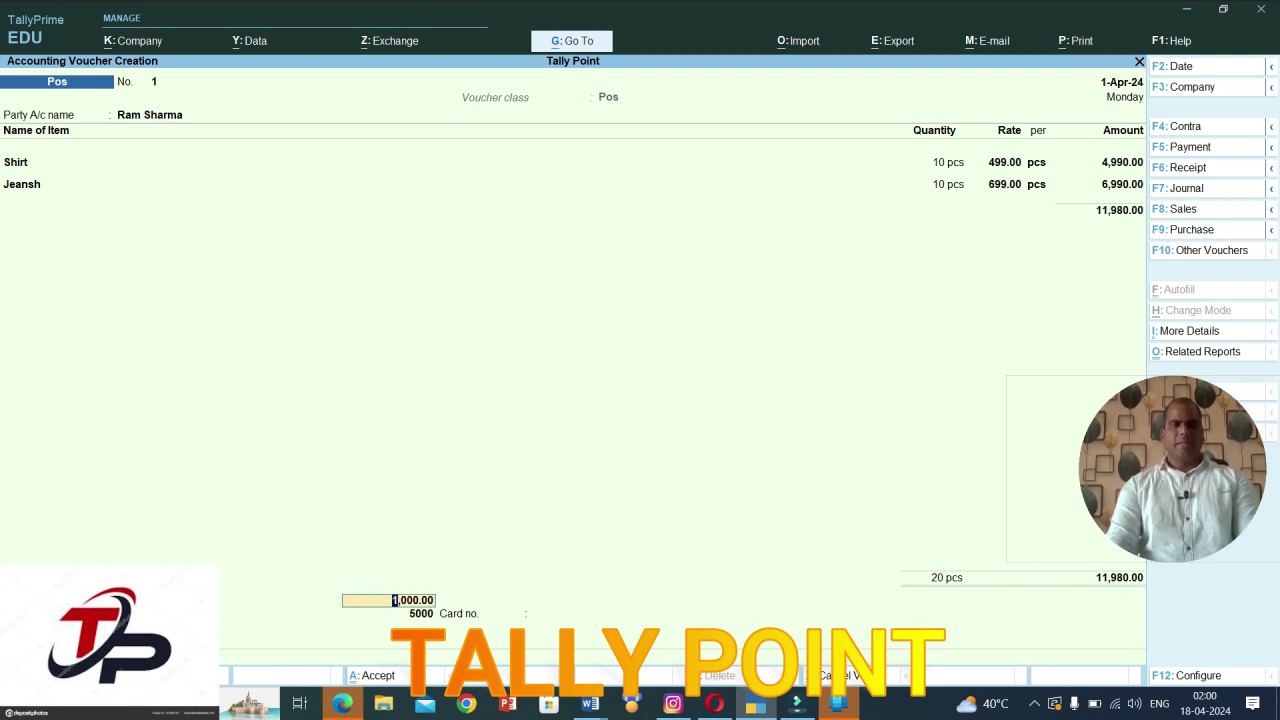
key("Return")
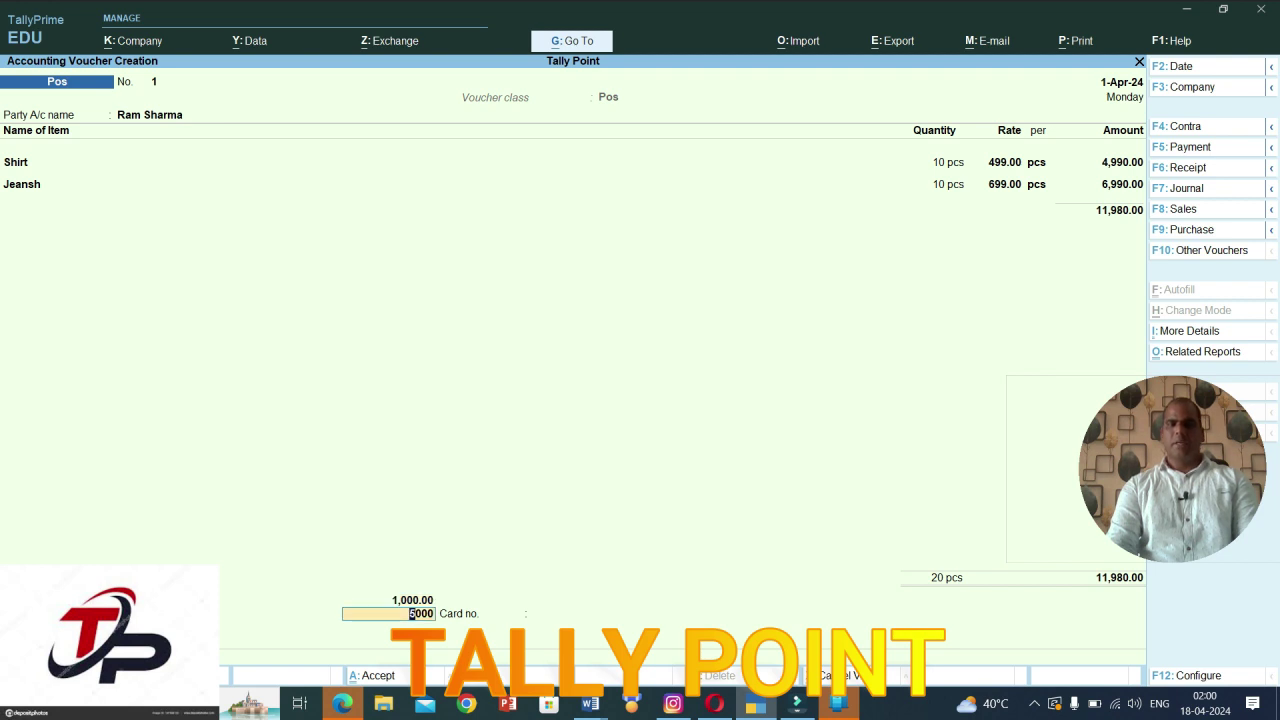
key("Return")
type("6655443322")
key("Return")
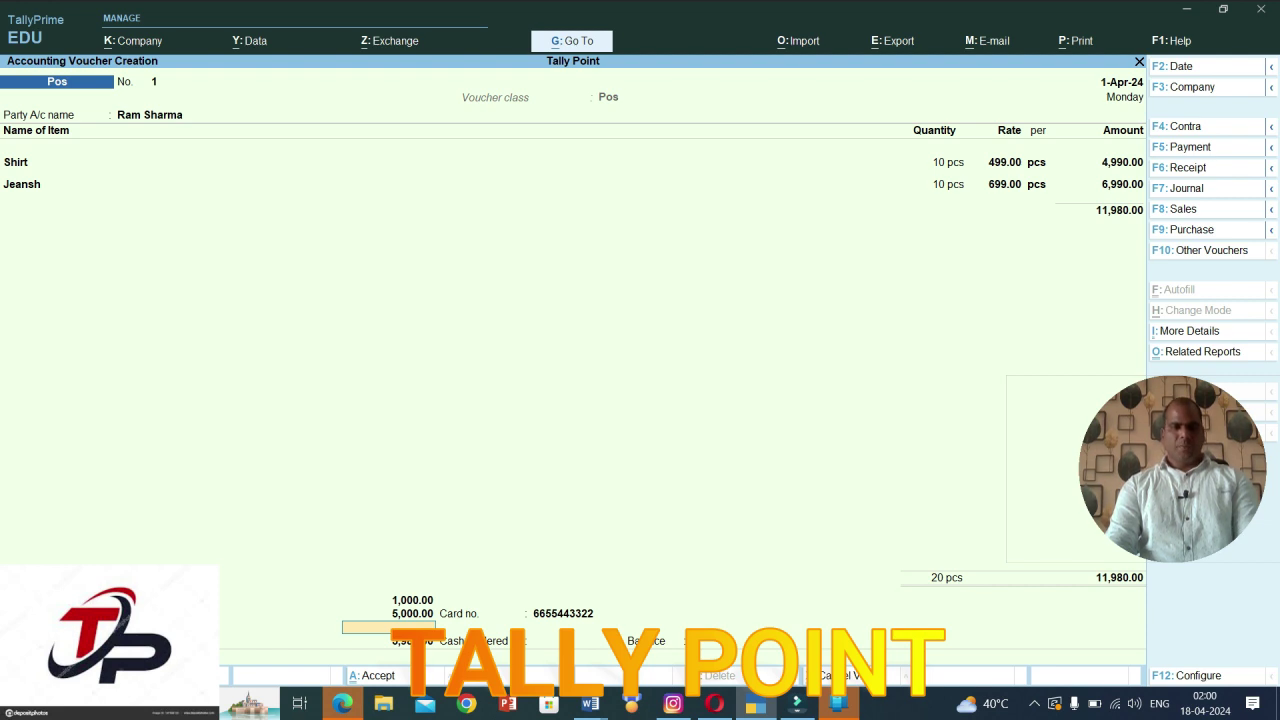
type("50000")
Step: Record a 5,000 cheque payment on Hdfc bank with its cheque number
key("BackSpace")
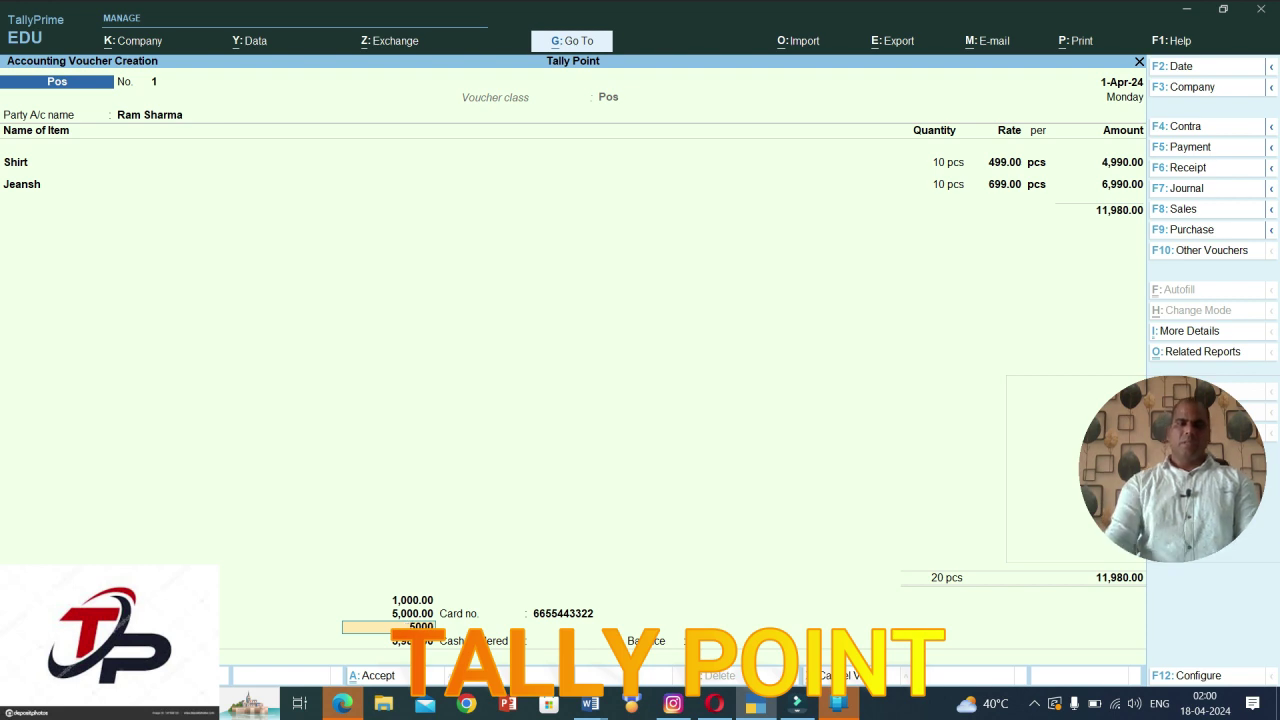
key("Return")
type("H")
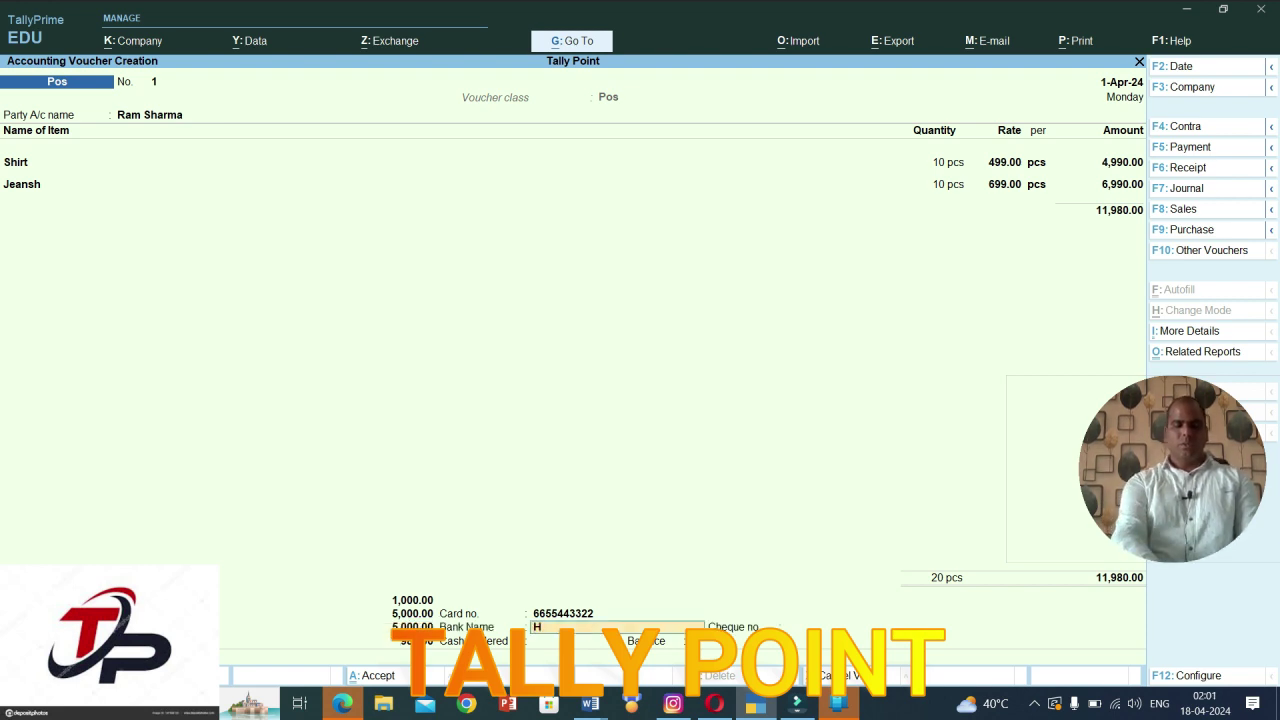
type("dfc")
key("Return")
type("665544")
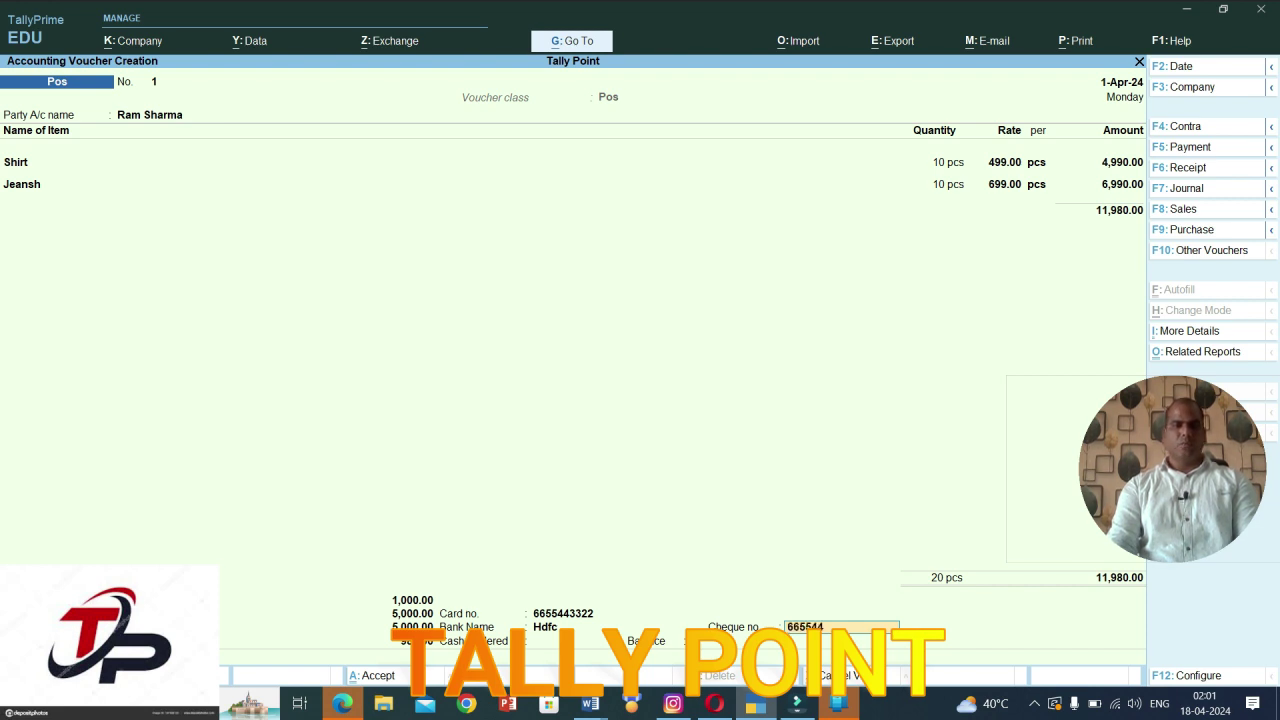
key("Return")
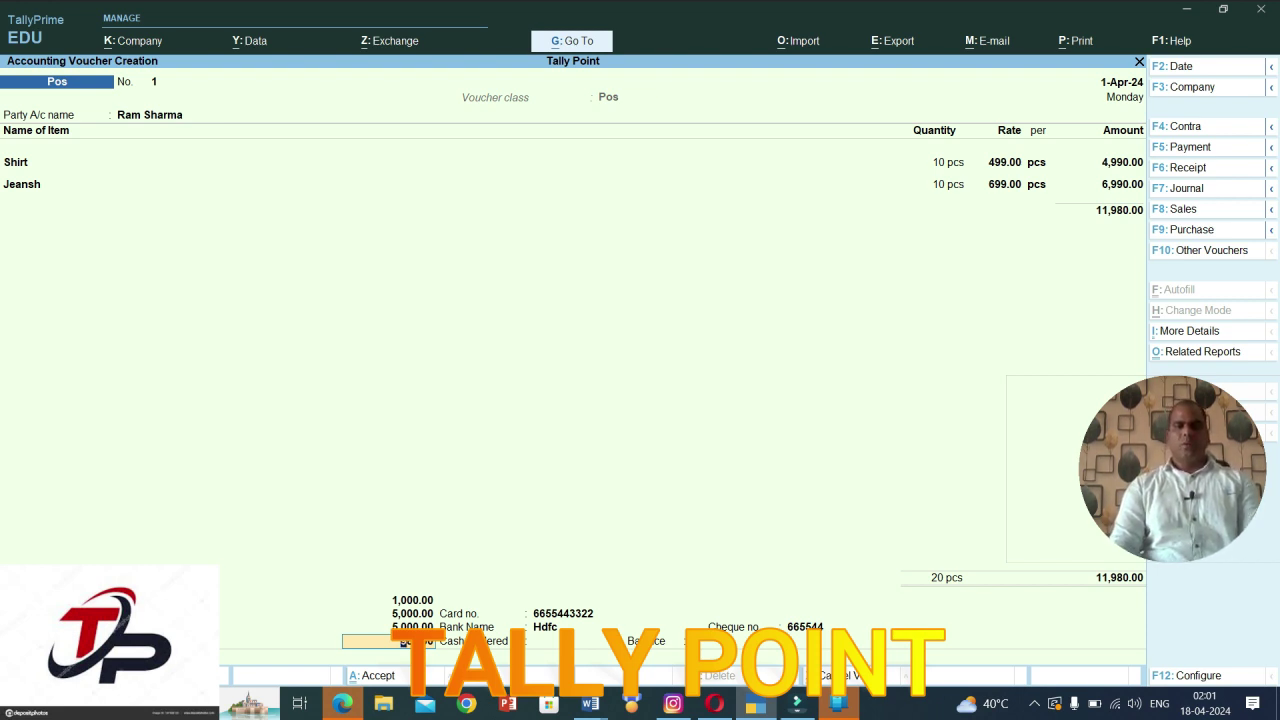
Step: Enter 1,000 as cash tendered and finish the payment details
key("Return")
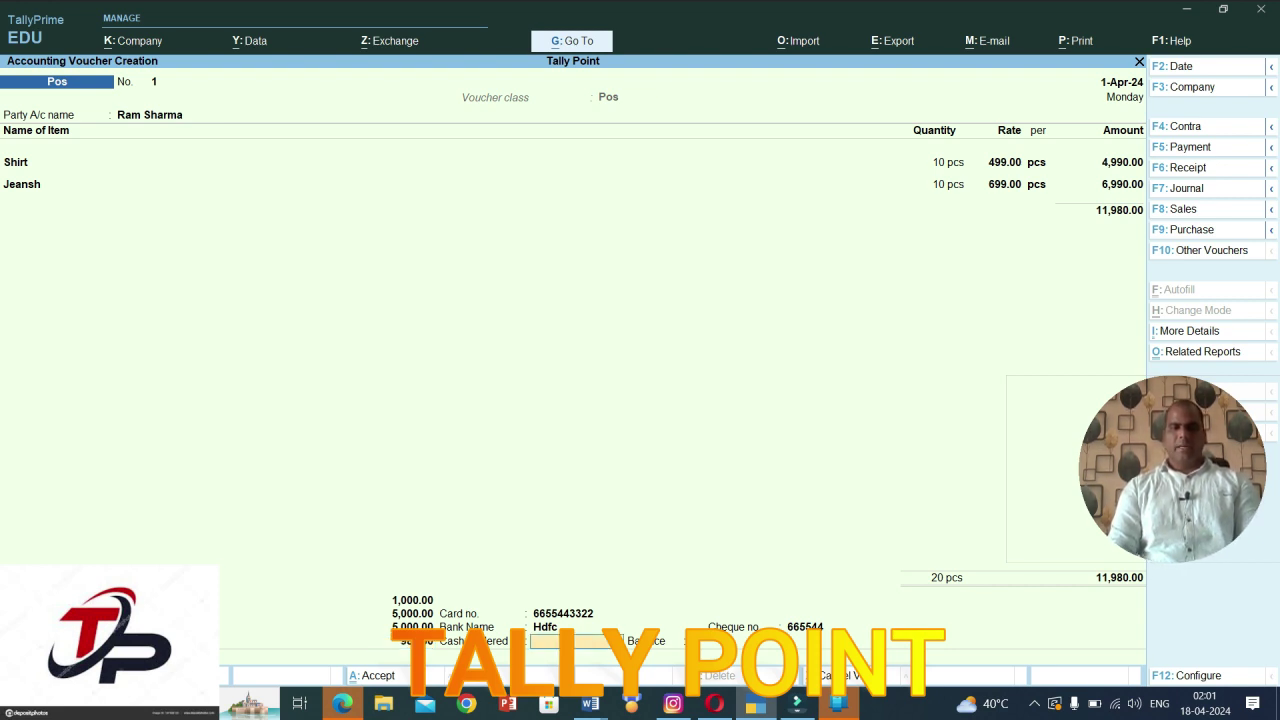
type("1,0")
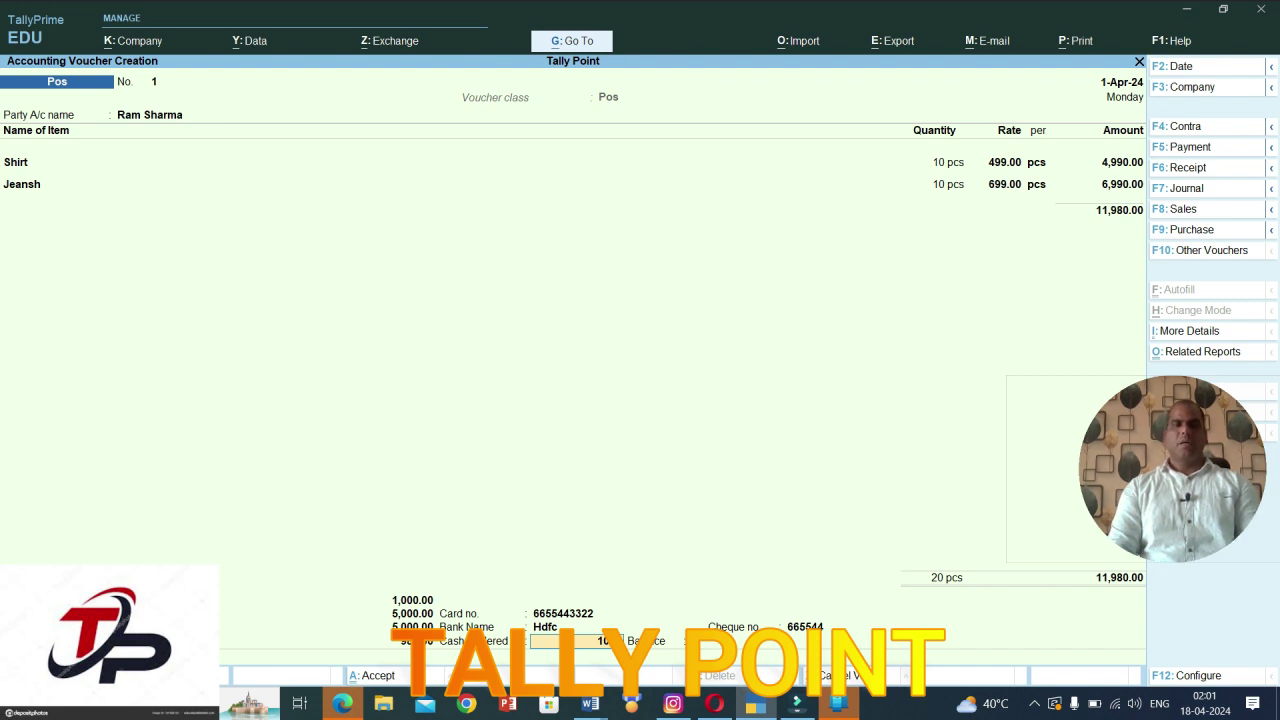
type("00")
key("Return")
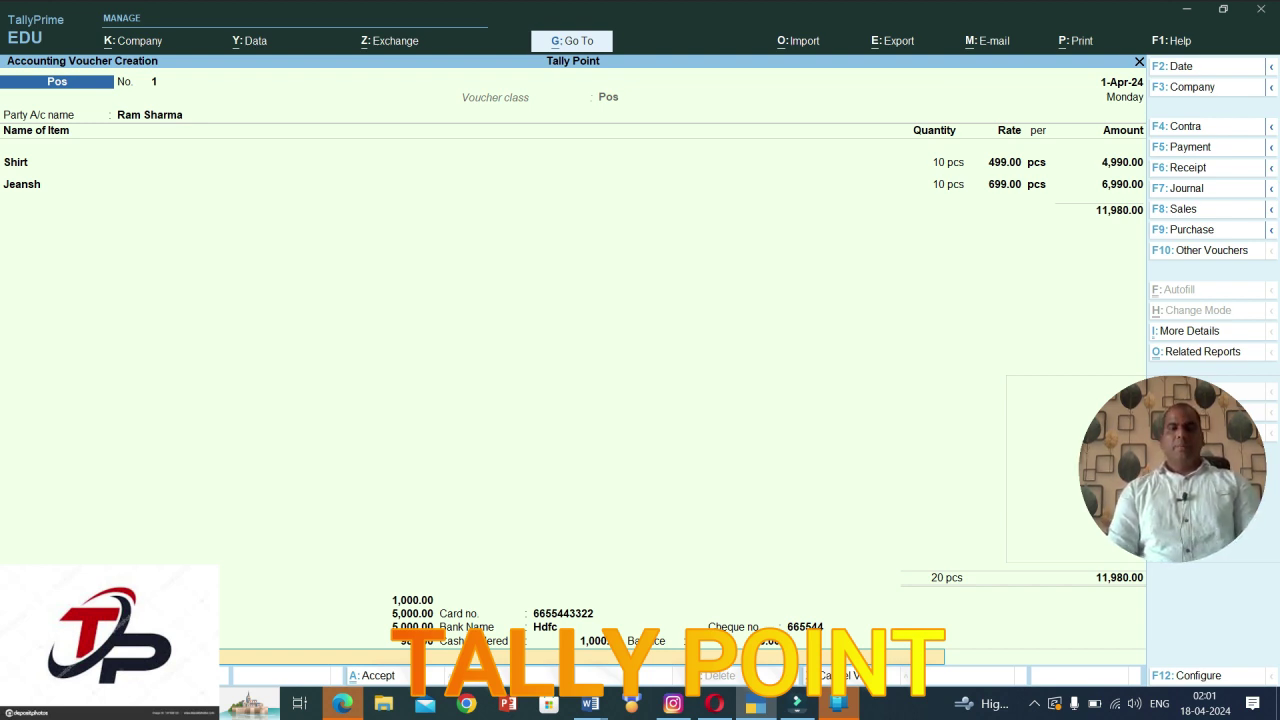
key("Return")
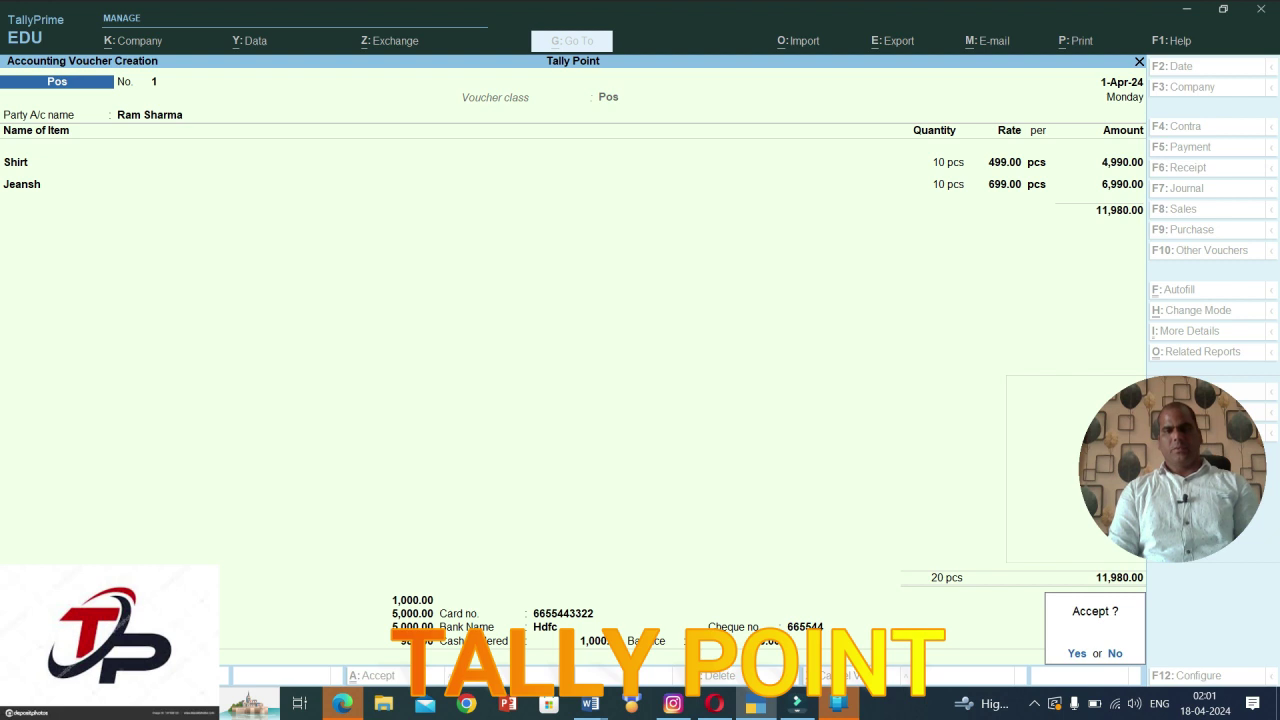
Step: Accept the invoice and zoom into the Shri Krishna bill's print preview, showing 11,980 paid and 20.00 balance
key("Return")
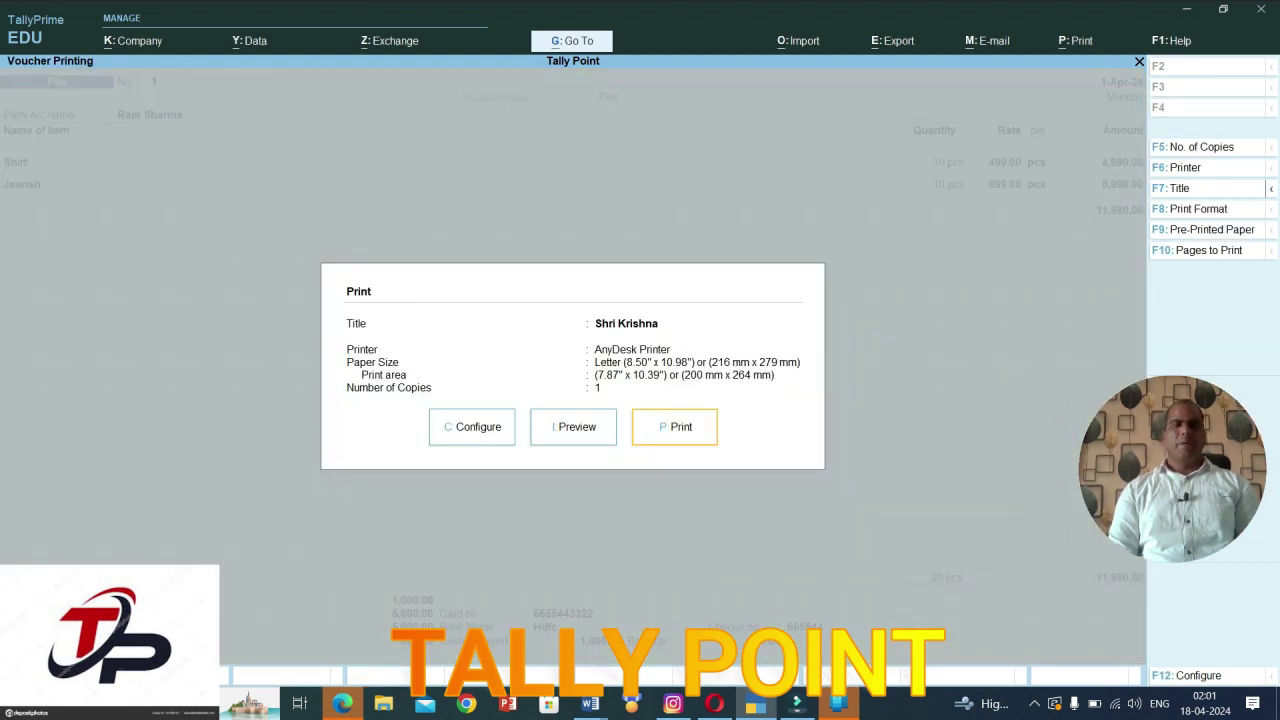
key("Left")
key("Return")
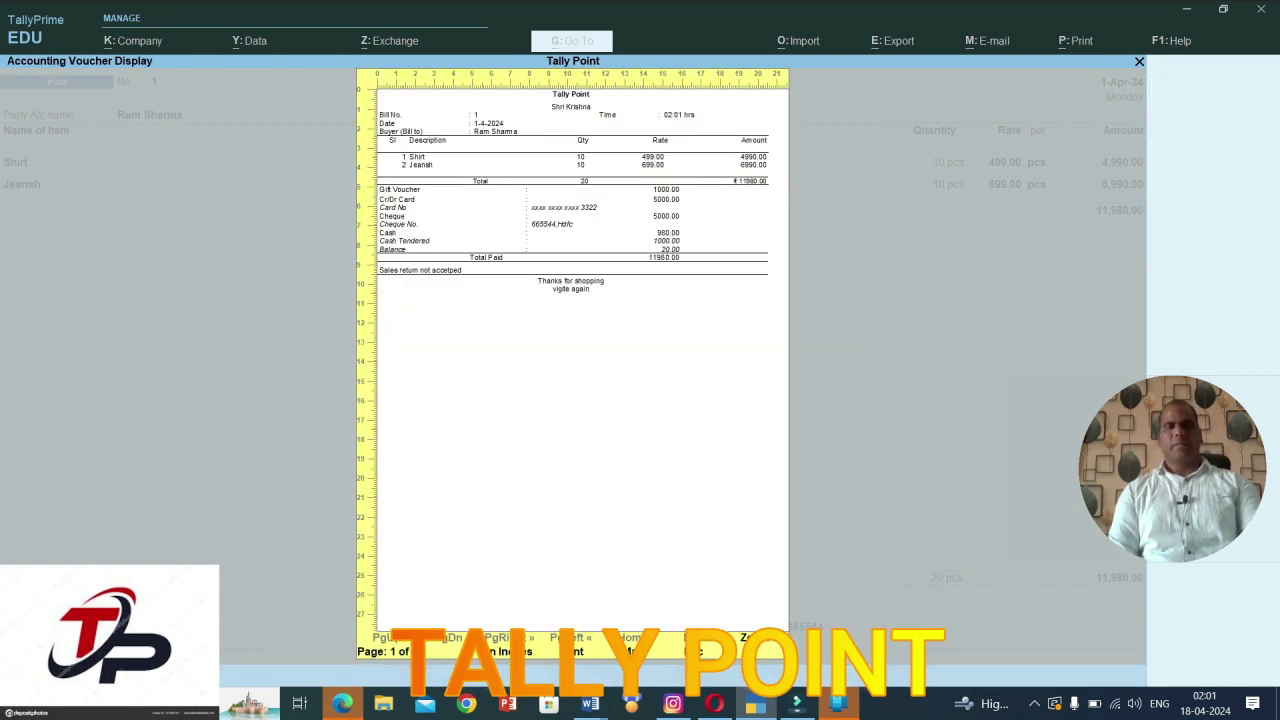
key("z")
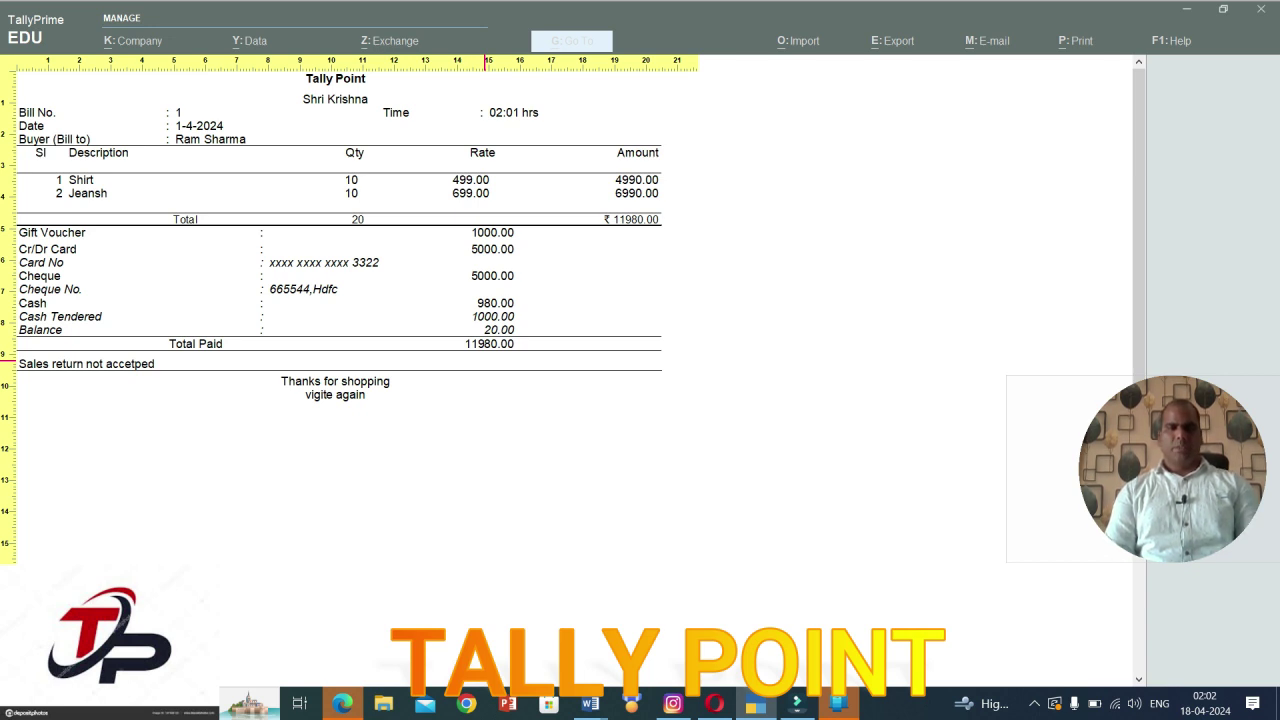
Step: Close the bill preview, print options and new blank voucher to reach Gateway of Tally
key("alt+z")
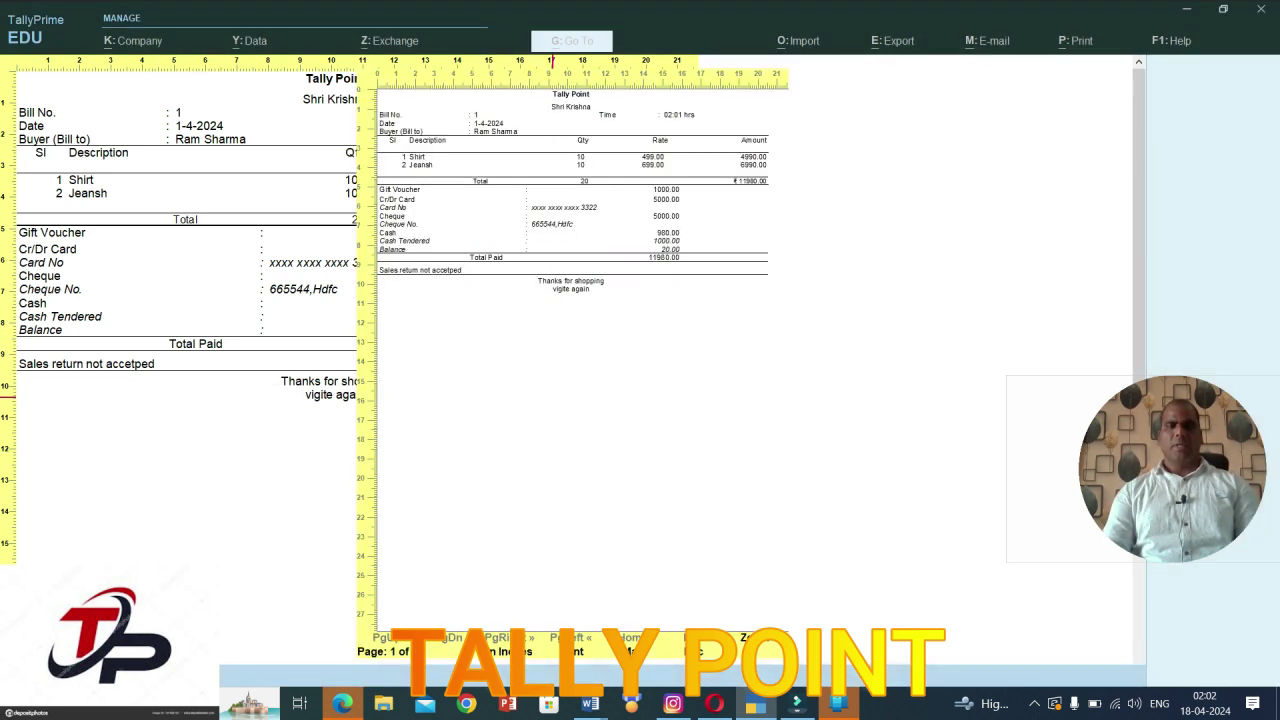
key("Escape")
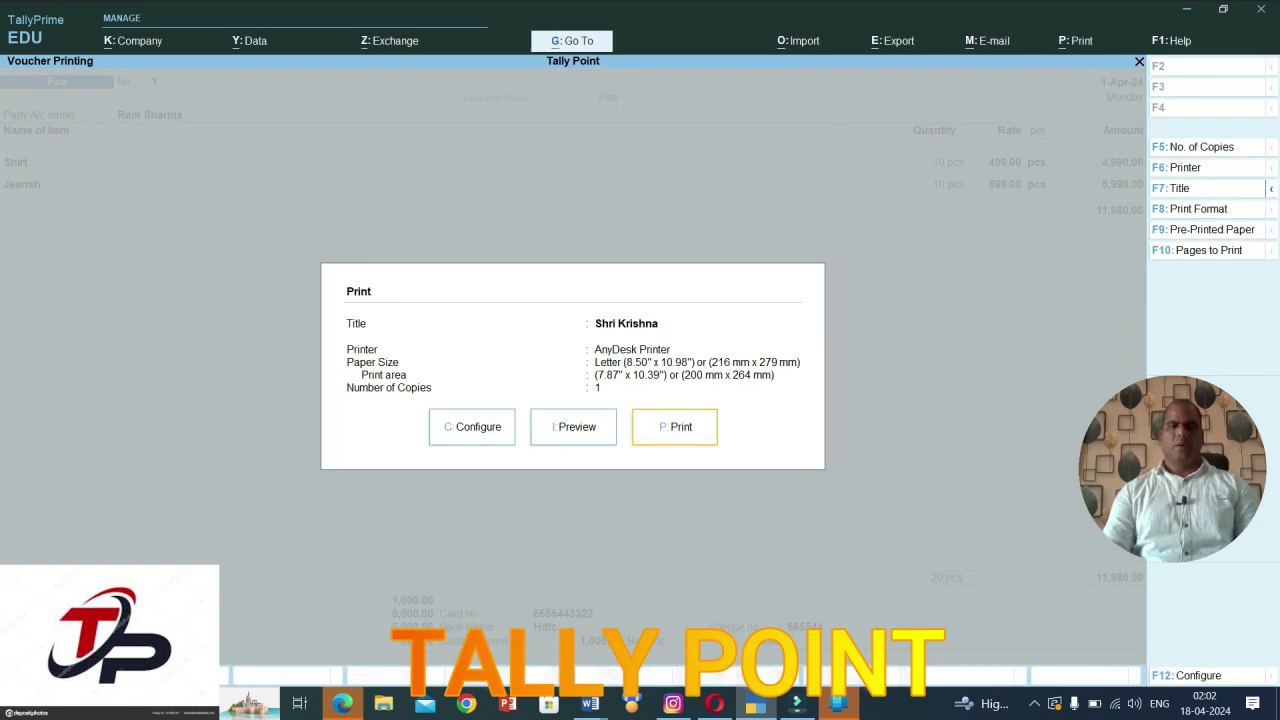
key("Escape")
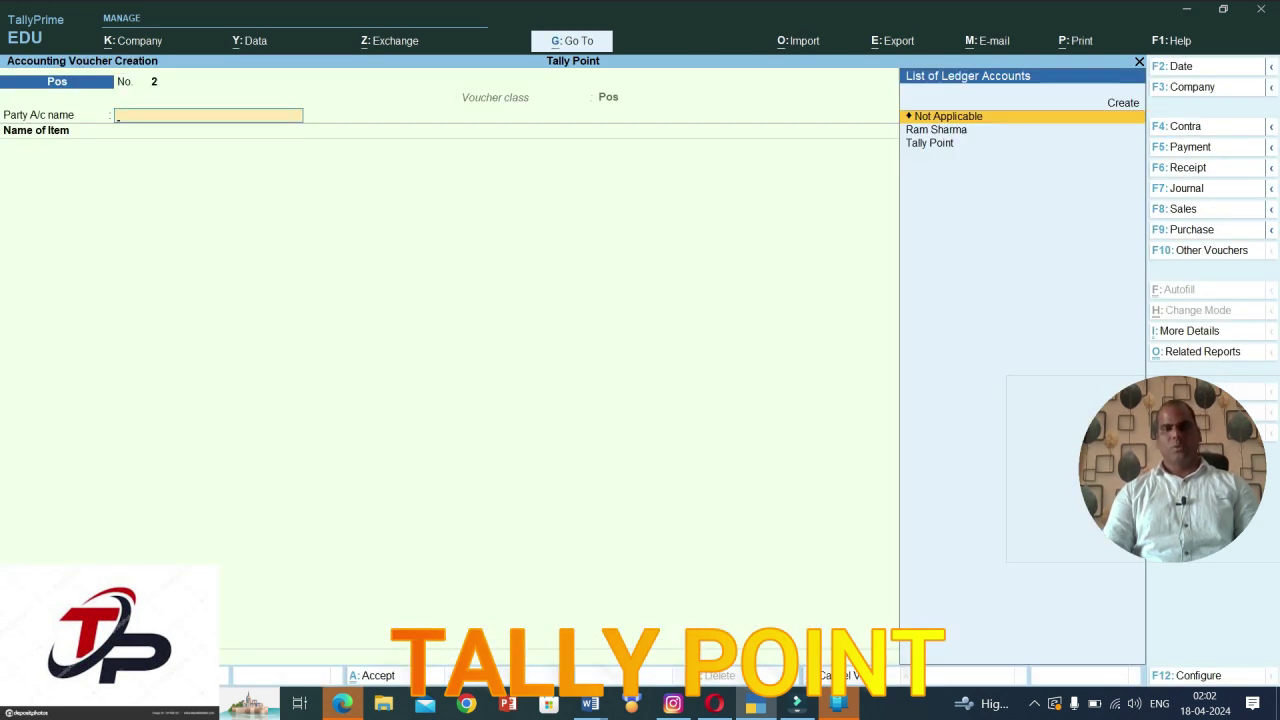
key("Escape")
key("Return")
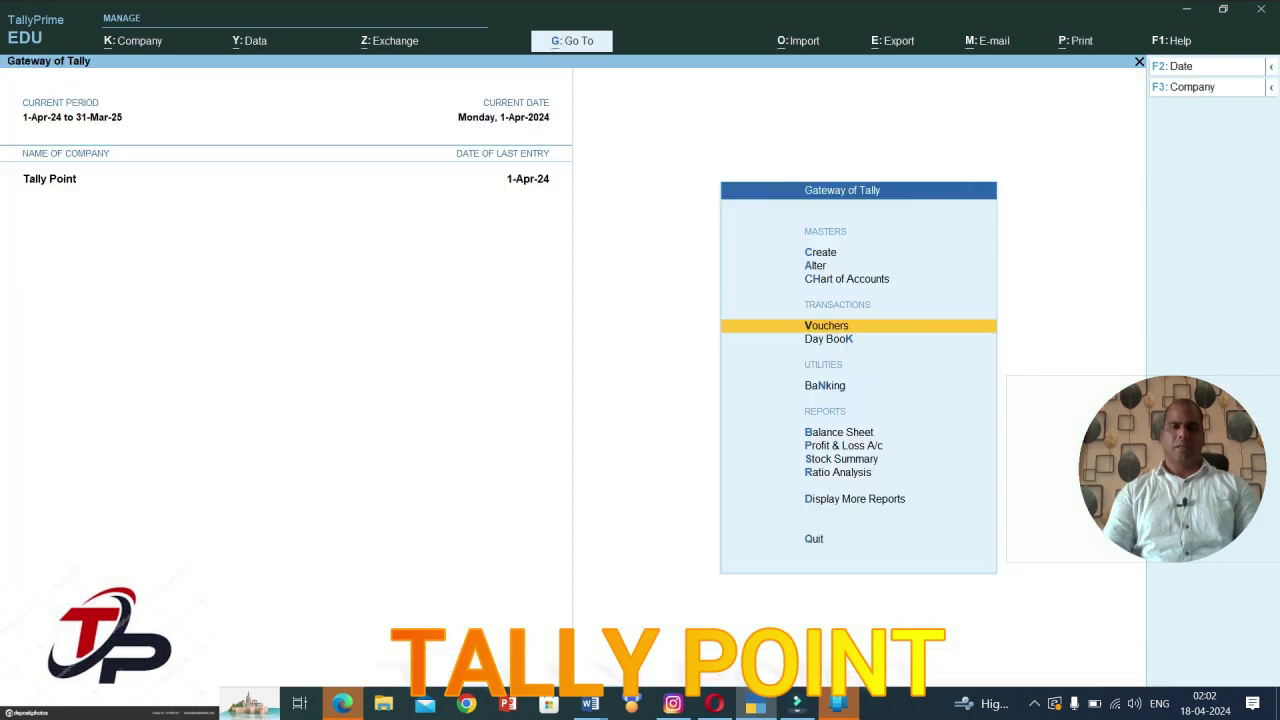